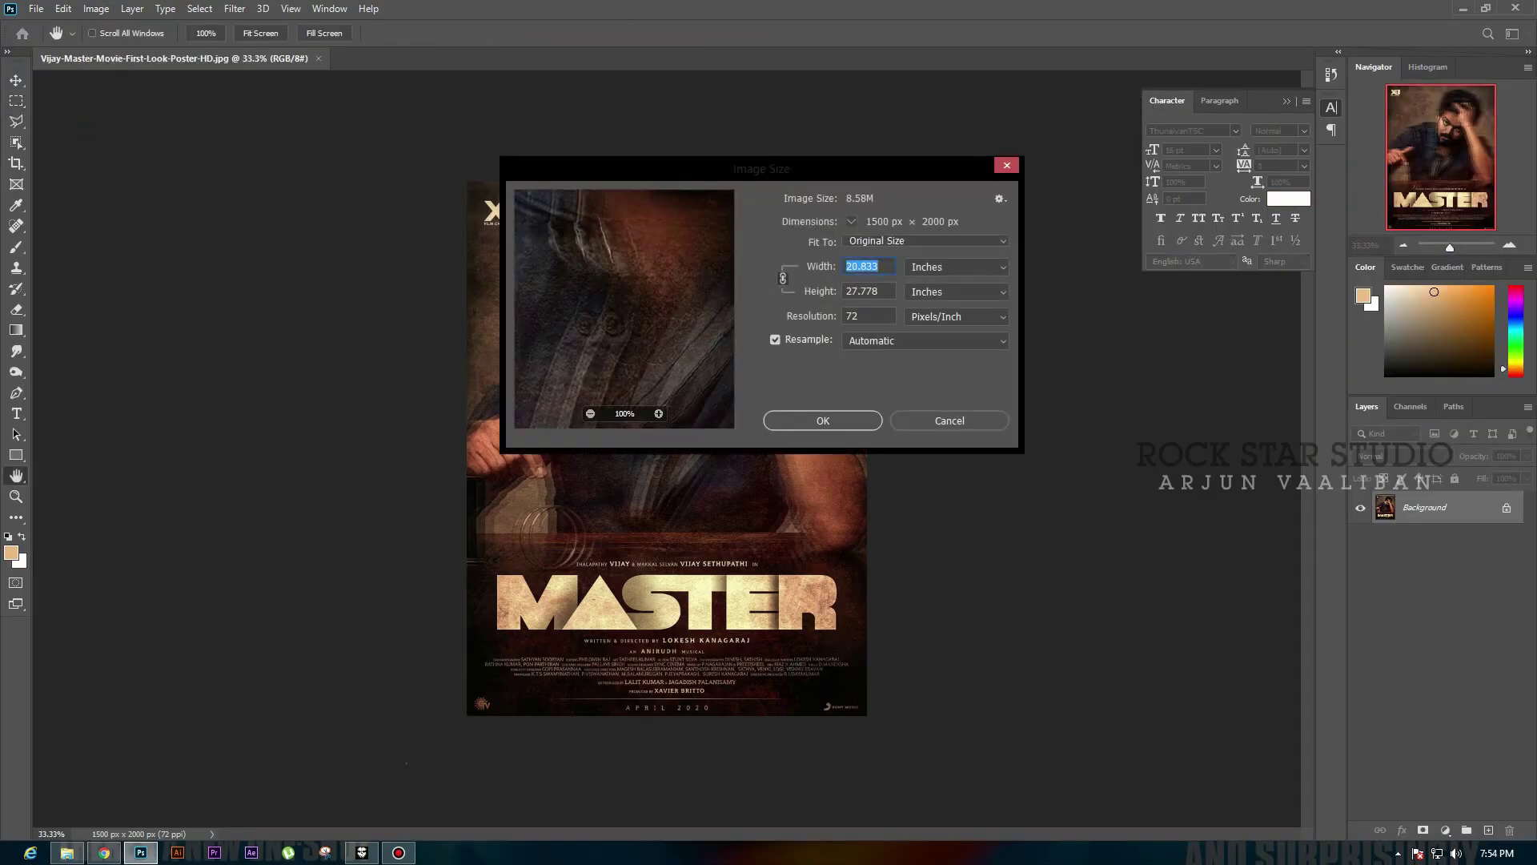
- Upscale the poster to 6250 × 8333 px at 300 ppi and save it as a new JPEG
{"action": "key", "text": "Return"}
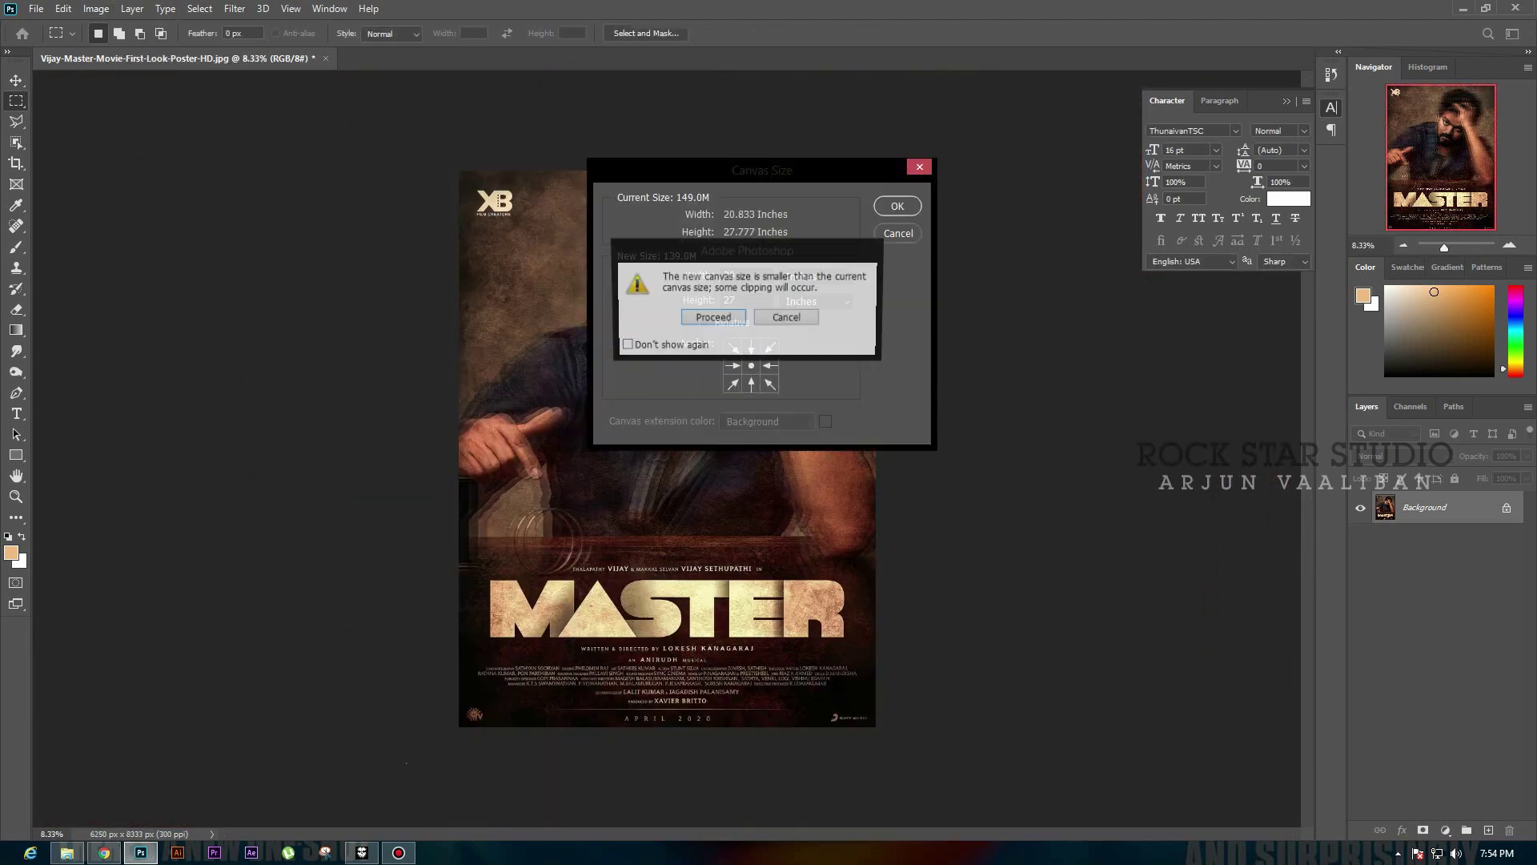
{"action": "key", "text": "Return"}
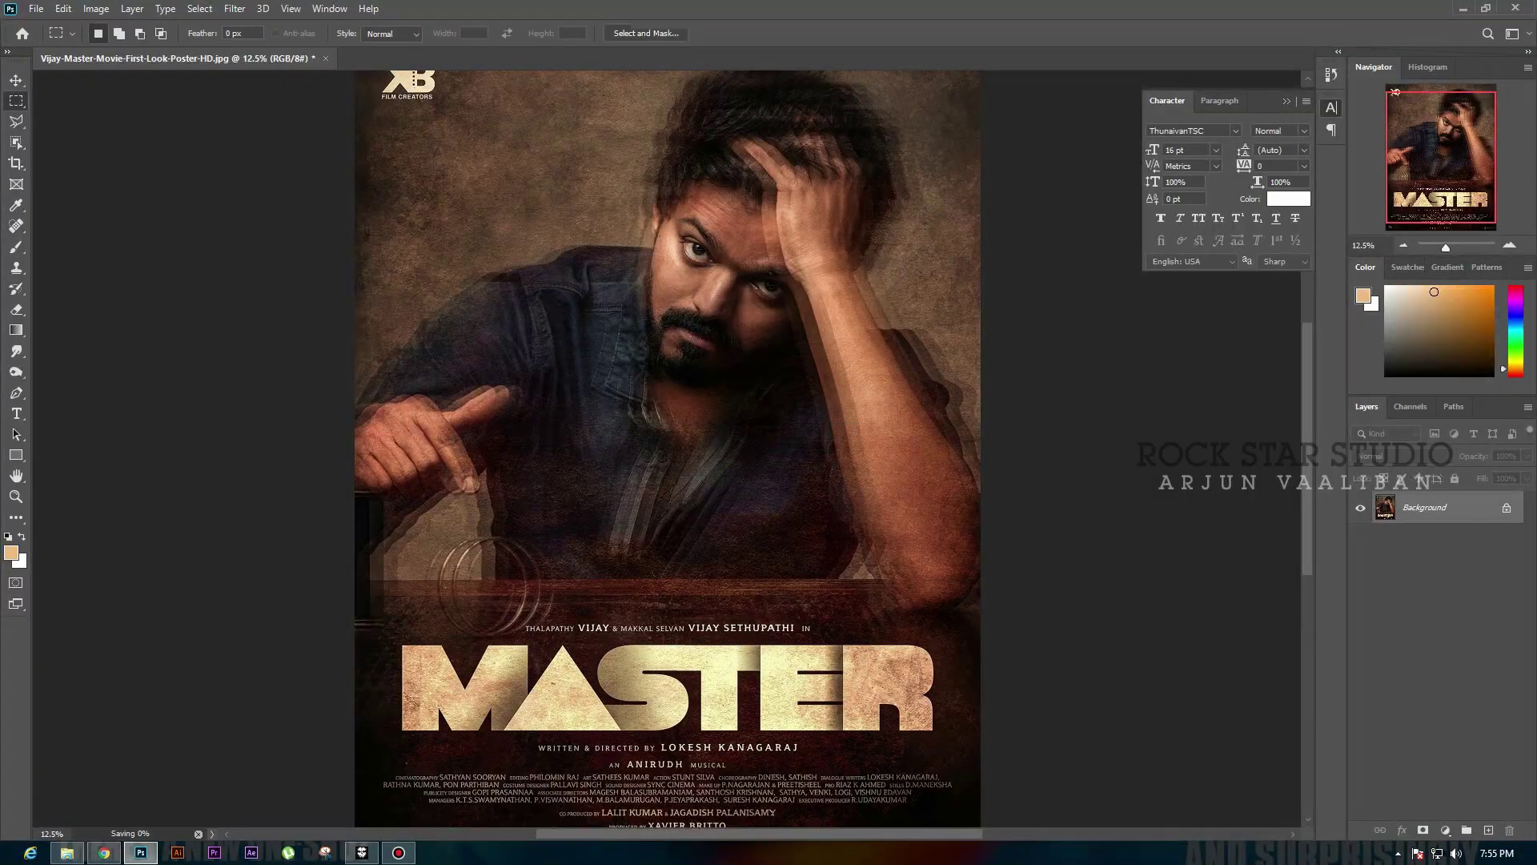
- Place IMG_1024 on the poster at 55% opacity and scale it up to cover the figure
{"action": "left_click", "coordinate": [67, 852]}
{"action": "left_click_drag", "start_coordinate": [299, 189], "coordinate": [668, 448]}
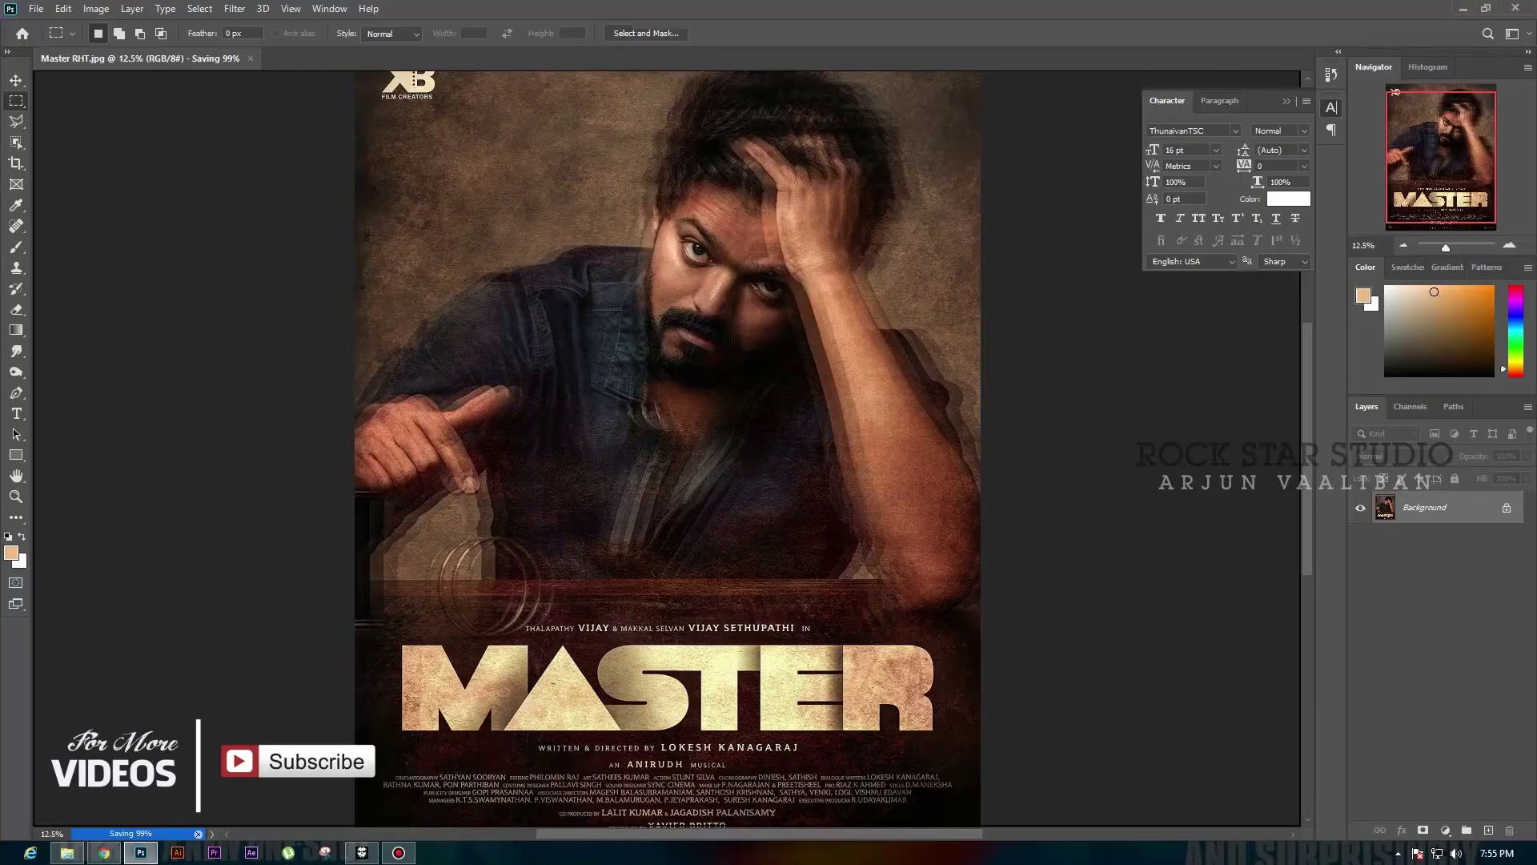
{"action": "key", "text": "Return"}
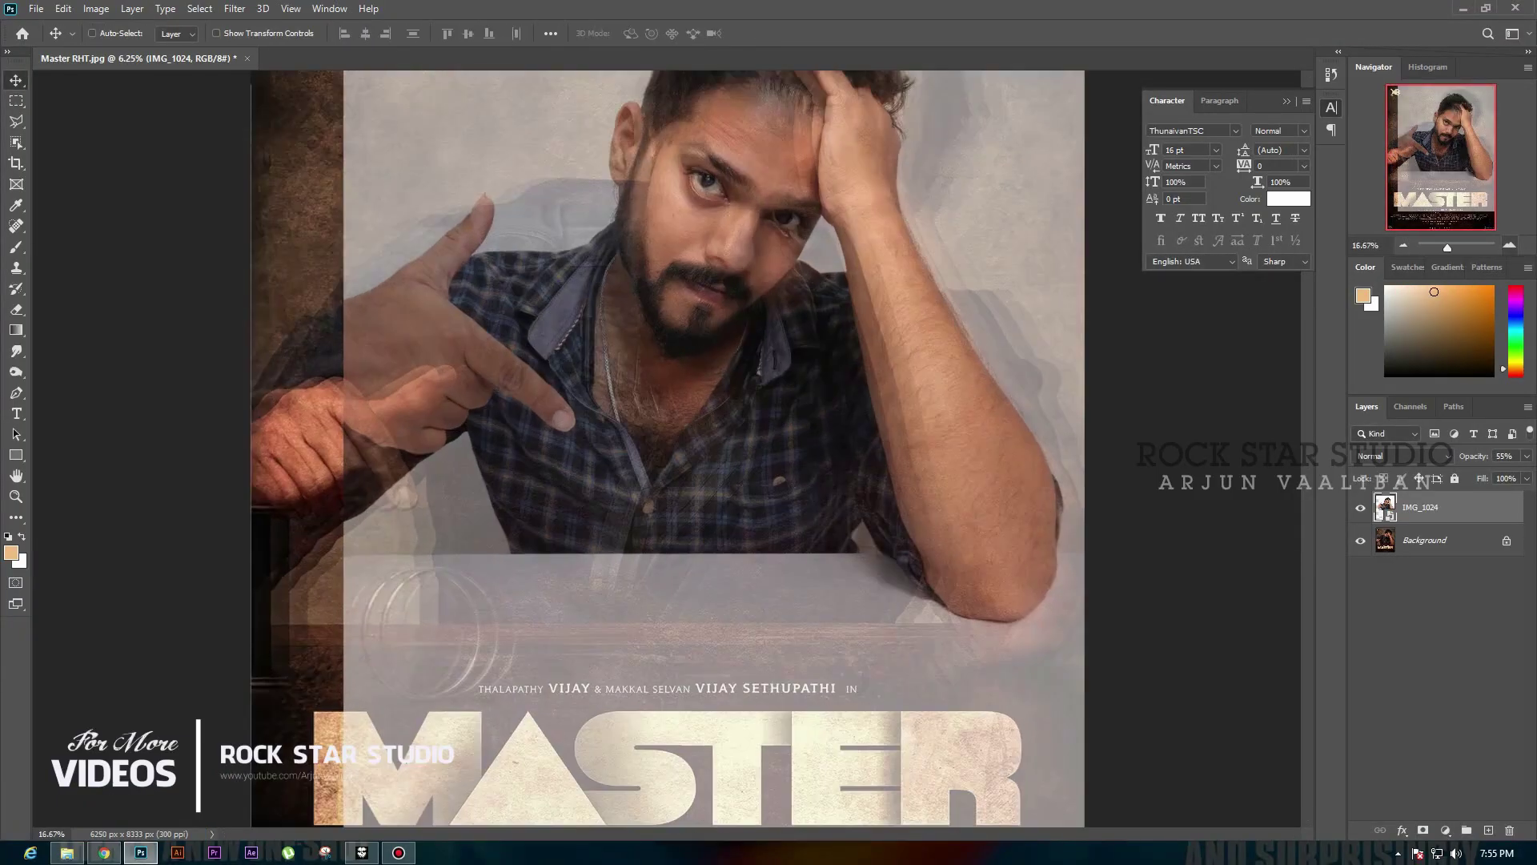
{"action": "key", "text": "ctrl+t"}
{"action": "key", "text": "ctrl+minus"}
{"action": "left_click_drag", "start_coordinate": [875, 96], "coordinate": [925, 26]}
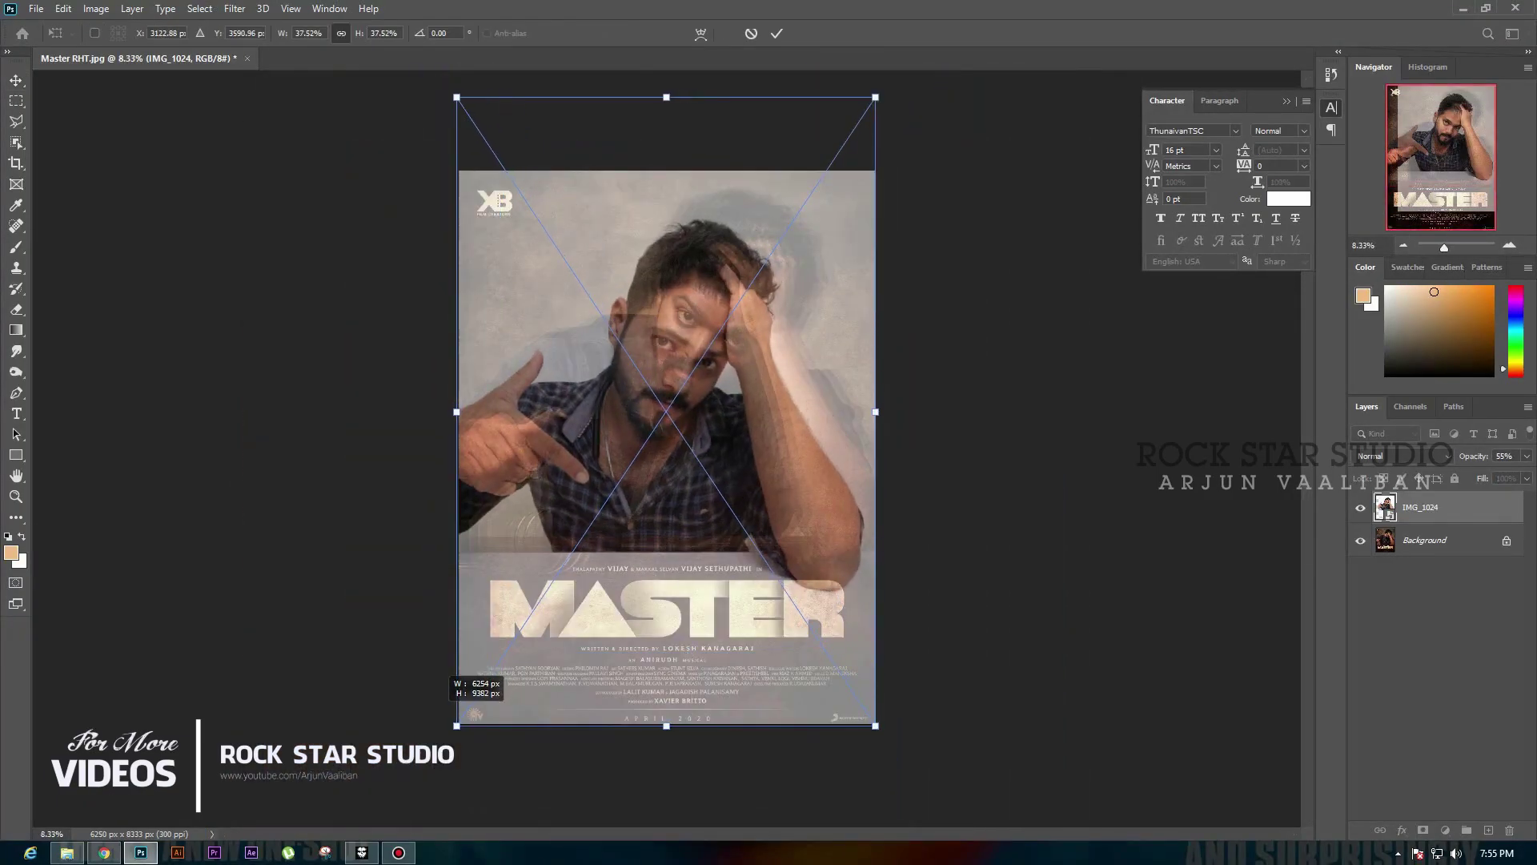
{"action": "key", "text": "Return"}
{"action": "key", "text": "ctrl+plus"}
{"action": "key", "text": "ctrl+plus"}
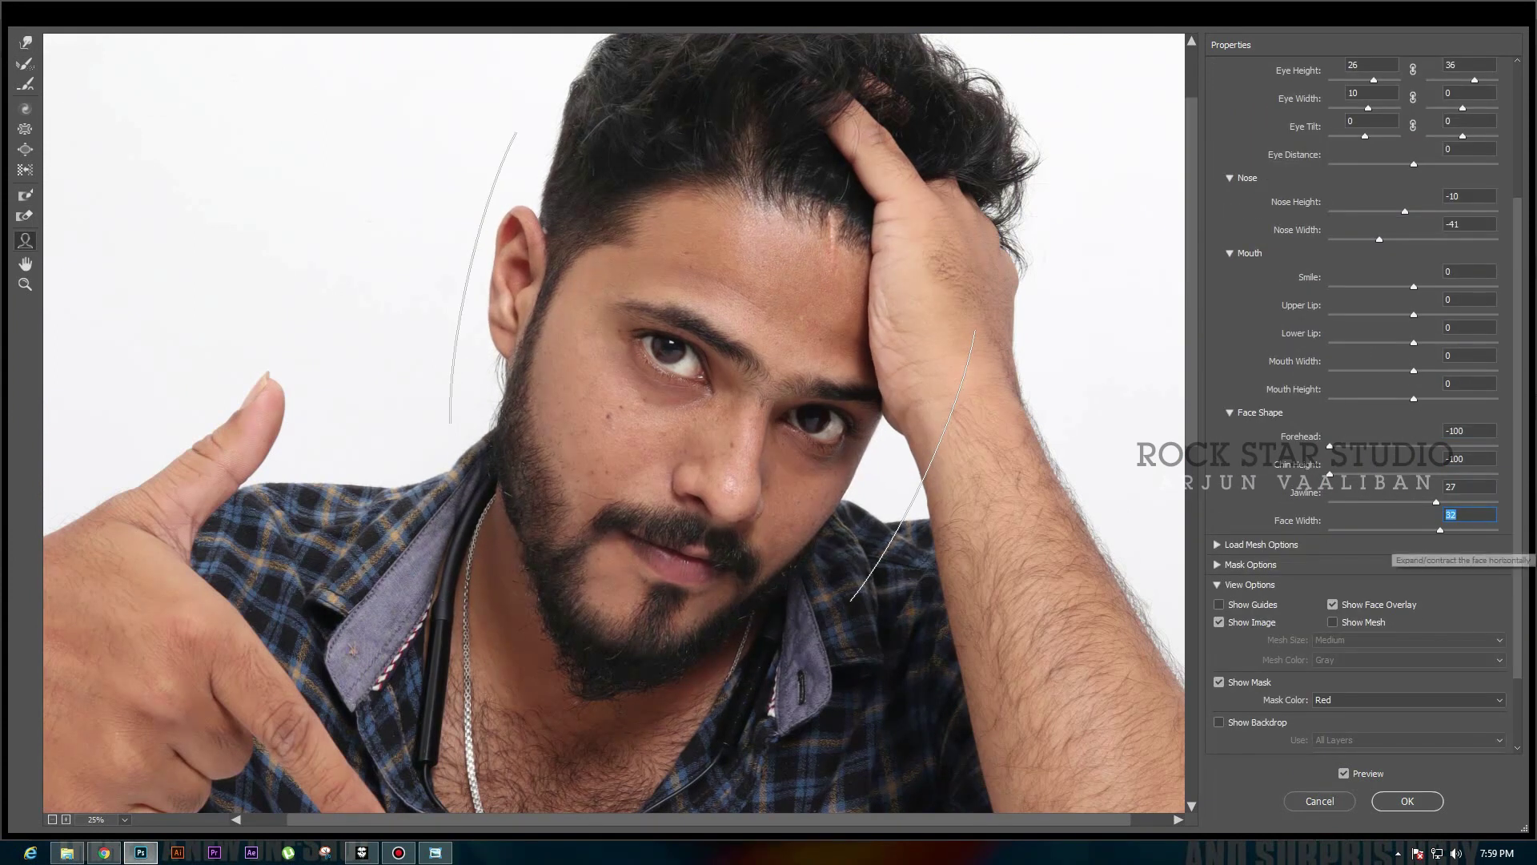
- Apply the face-aware Liquify reshaping to the portrait
{"action": "left_click", "coordinate": [1406, 801]}
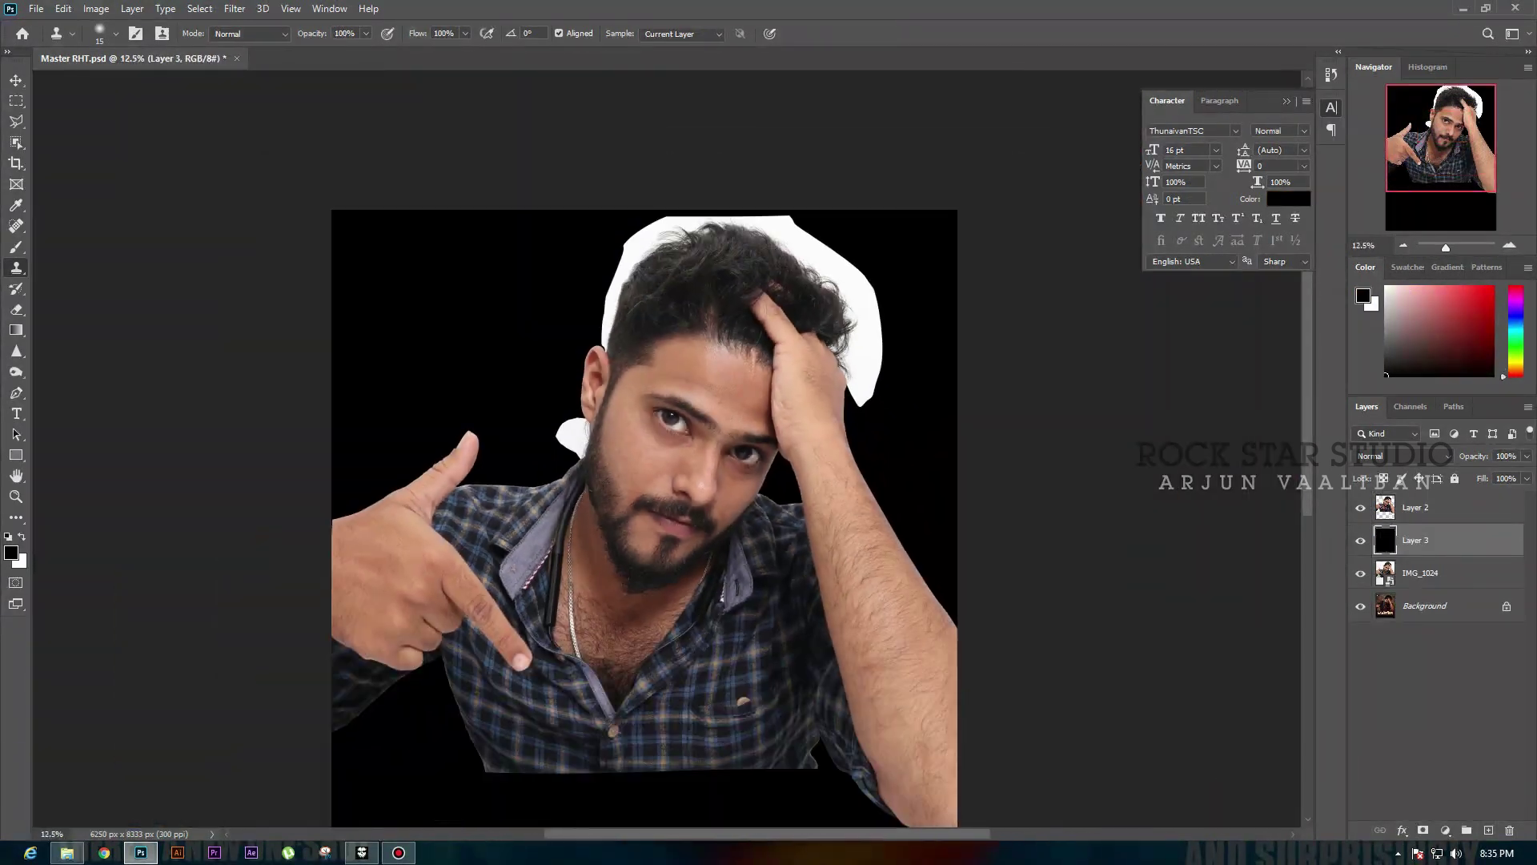
- Apply High Pass and Gaussian Blur to the Layer 2 copy for skin softening
{"action": "left_click", "coordinate": [235, 9]}
{"action": "left_click", "coordinate": [481, 339]}
{"action": "key", "text": "Return"}
{"action": "left_click", "coordinate": [234, 9]}
{"action": "left_click", "coordinate": [472, 244]}
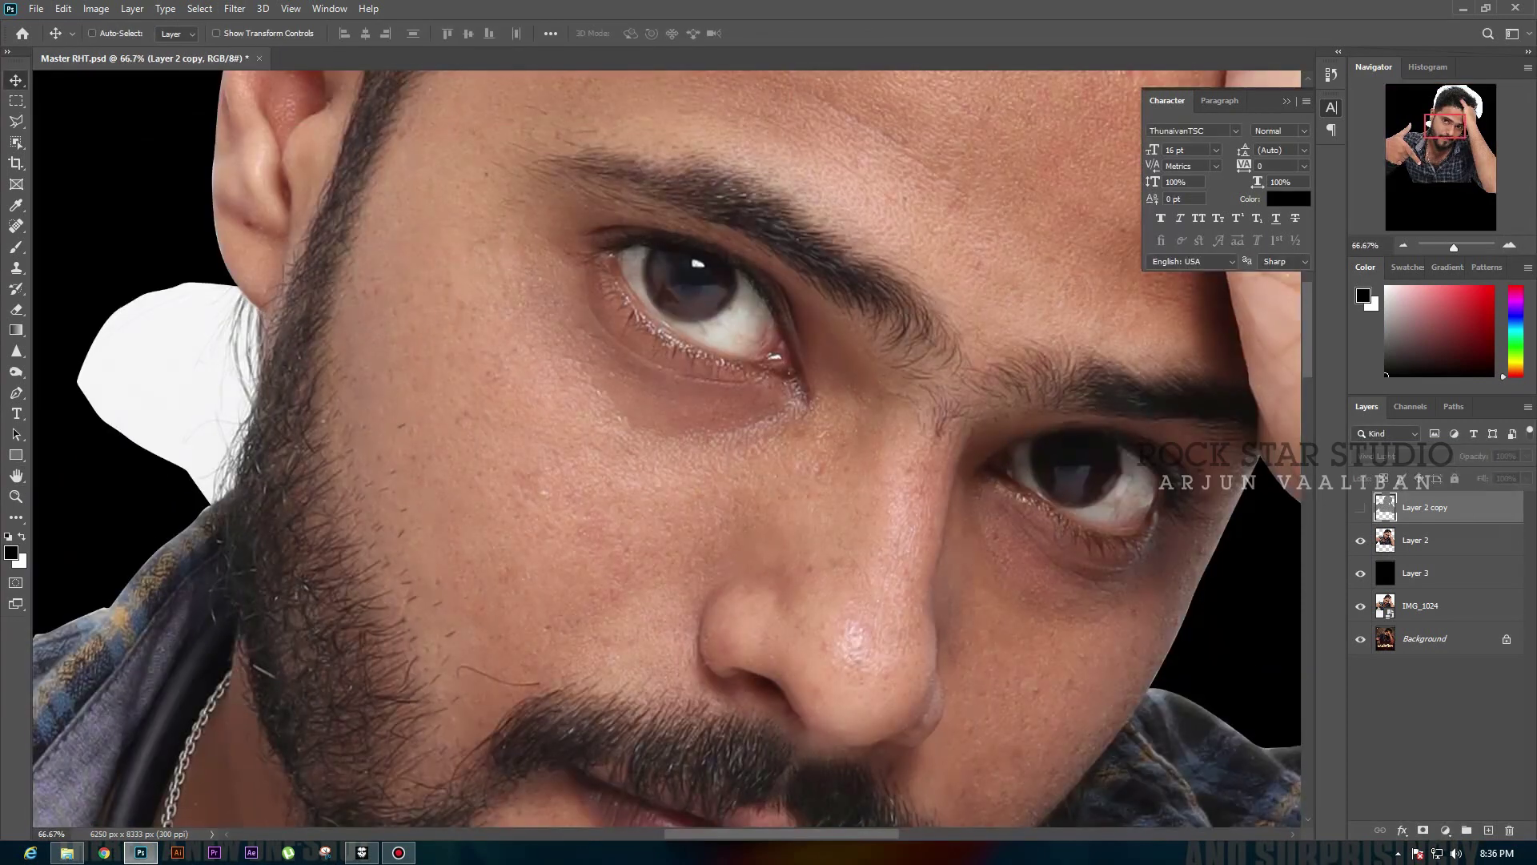
{"action": "left_click", "coordinate": [1360, 507]}
{"action": "key", "text": "ctrl+alt+f"}
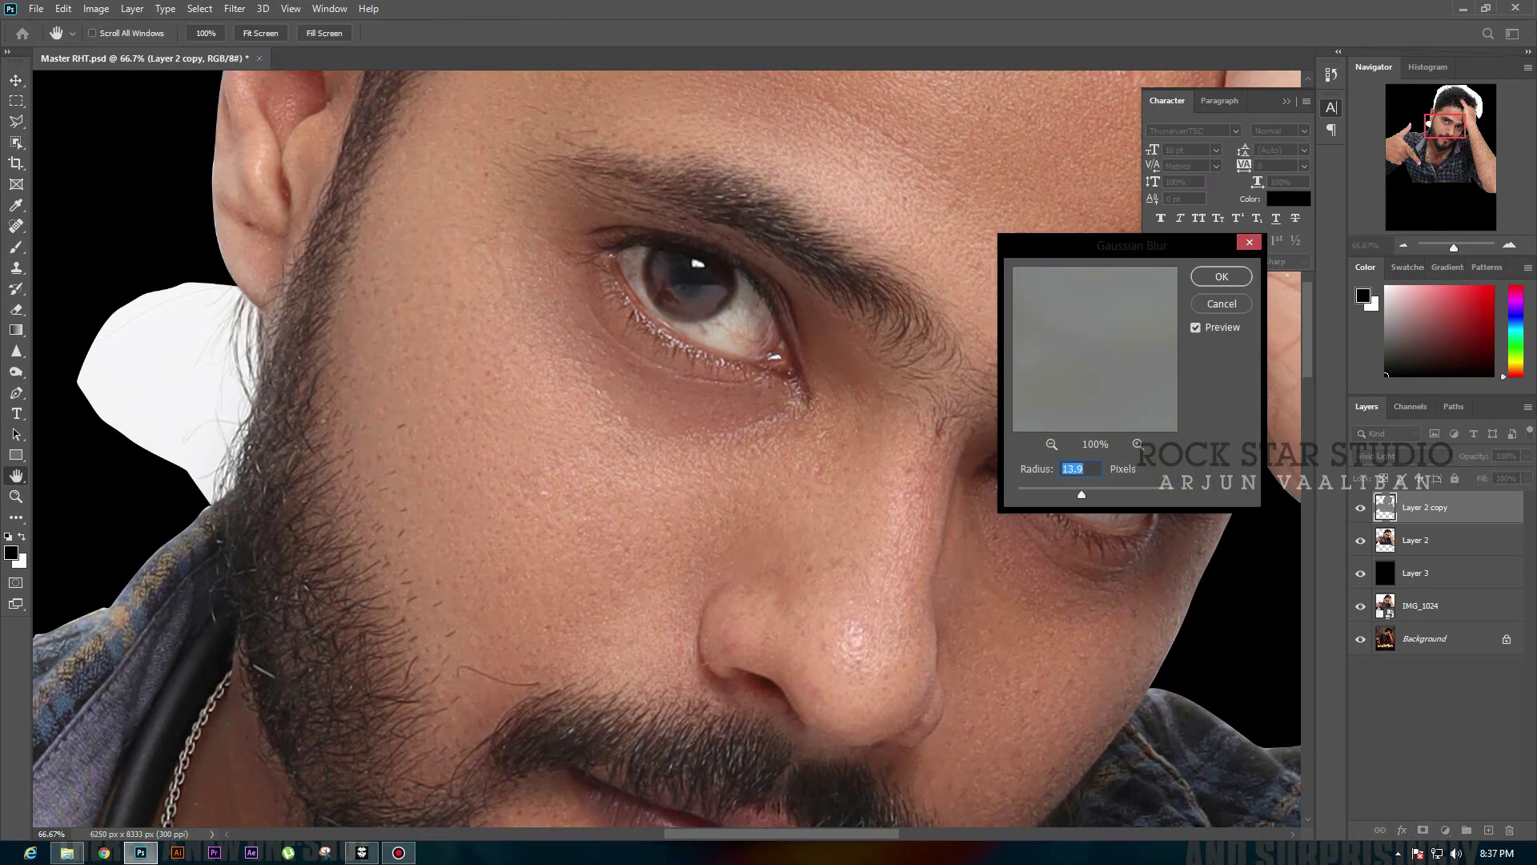
{"action": "key", "text": "Return"}
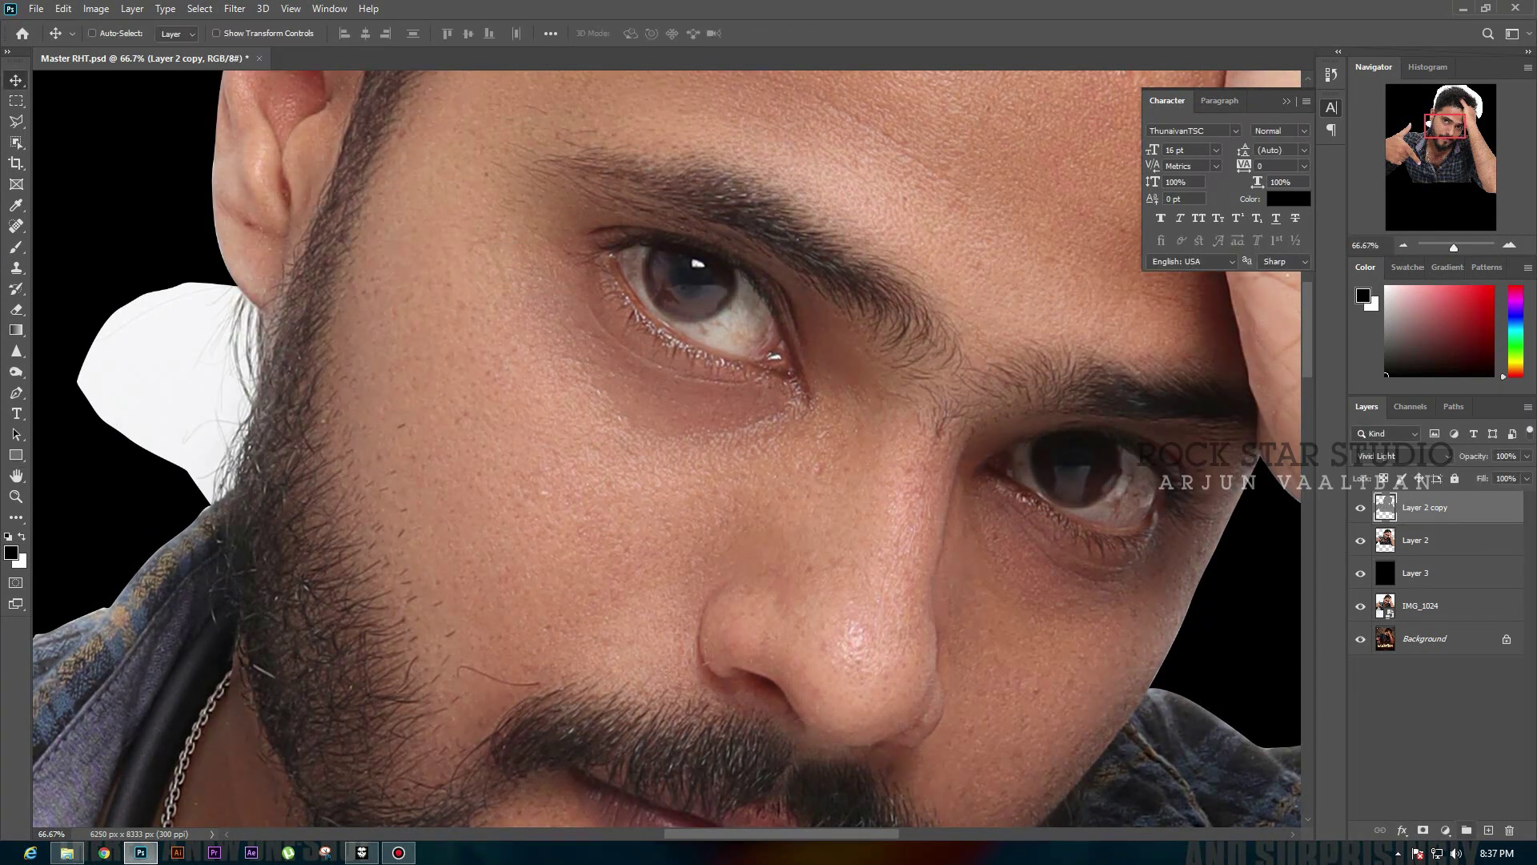
- Hide the softening with a black mask and paint it back over the nose, mouth and beard
{"action": "key", "text": "ctrl+i"}
{"action": "key", "text": "x"}
{"action": "key", "text": "bracketright"}
{"action": "key", "text": "bracketright"}
{"action": "key", "text": "bracketright"}
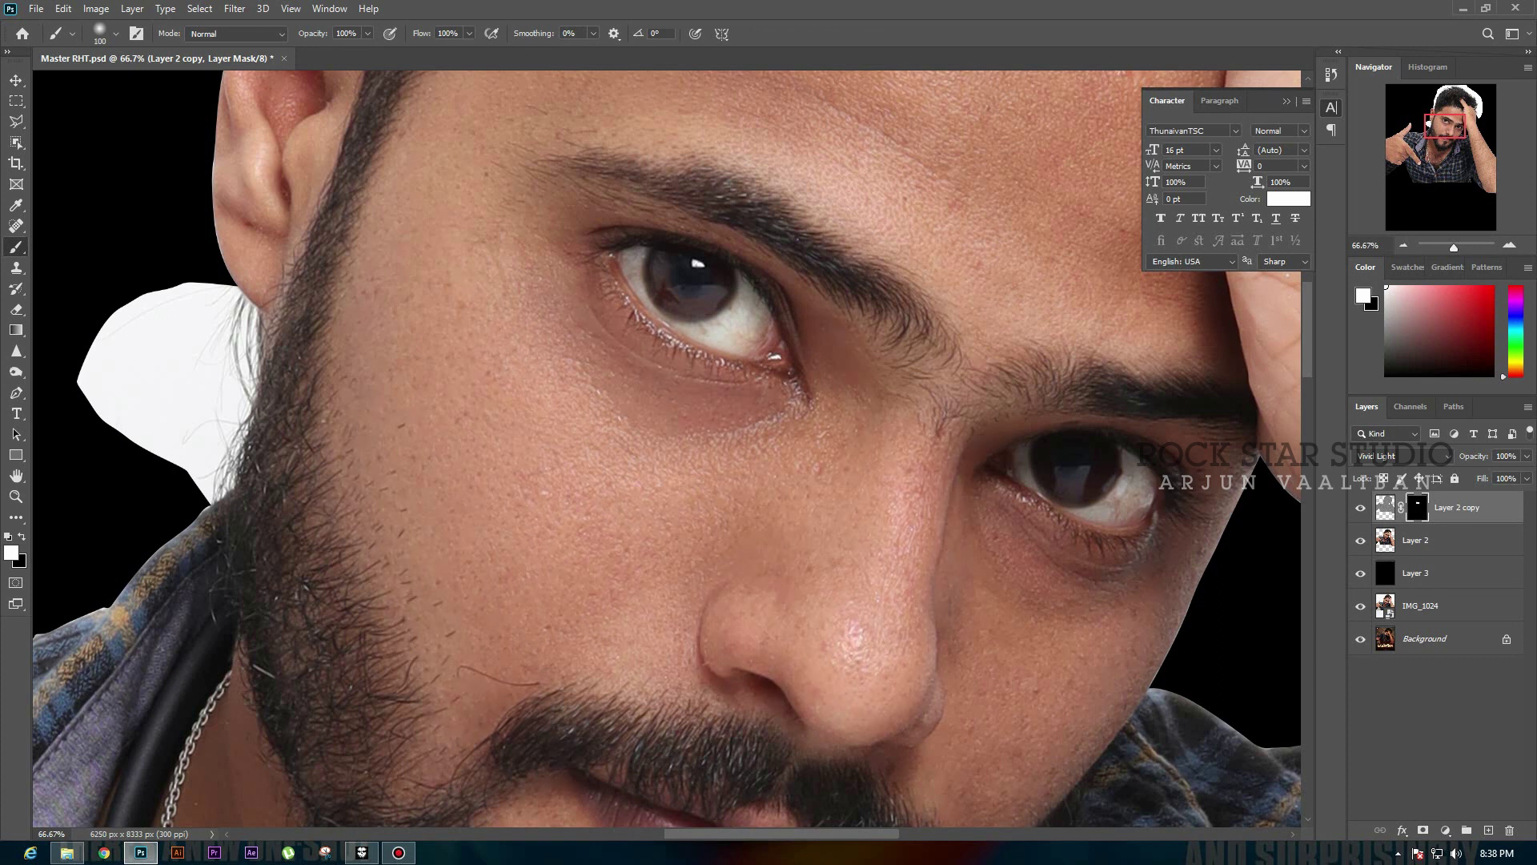
{"action": "left_click_drag", "start_coordinate": [768, 449], "coordinate": [493, 288]}
{"action": "key", "text": "bracketright"}
{"action": "key", "text": "bracketright"}
{"action": "key", "text": "bracketright"}
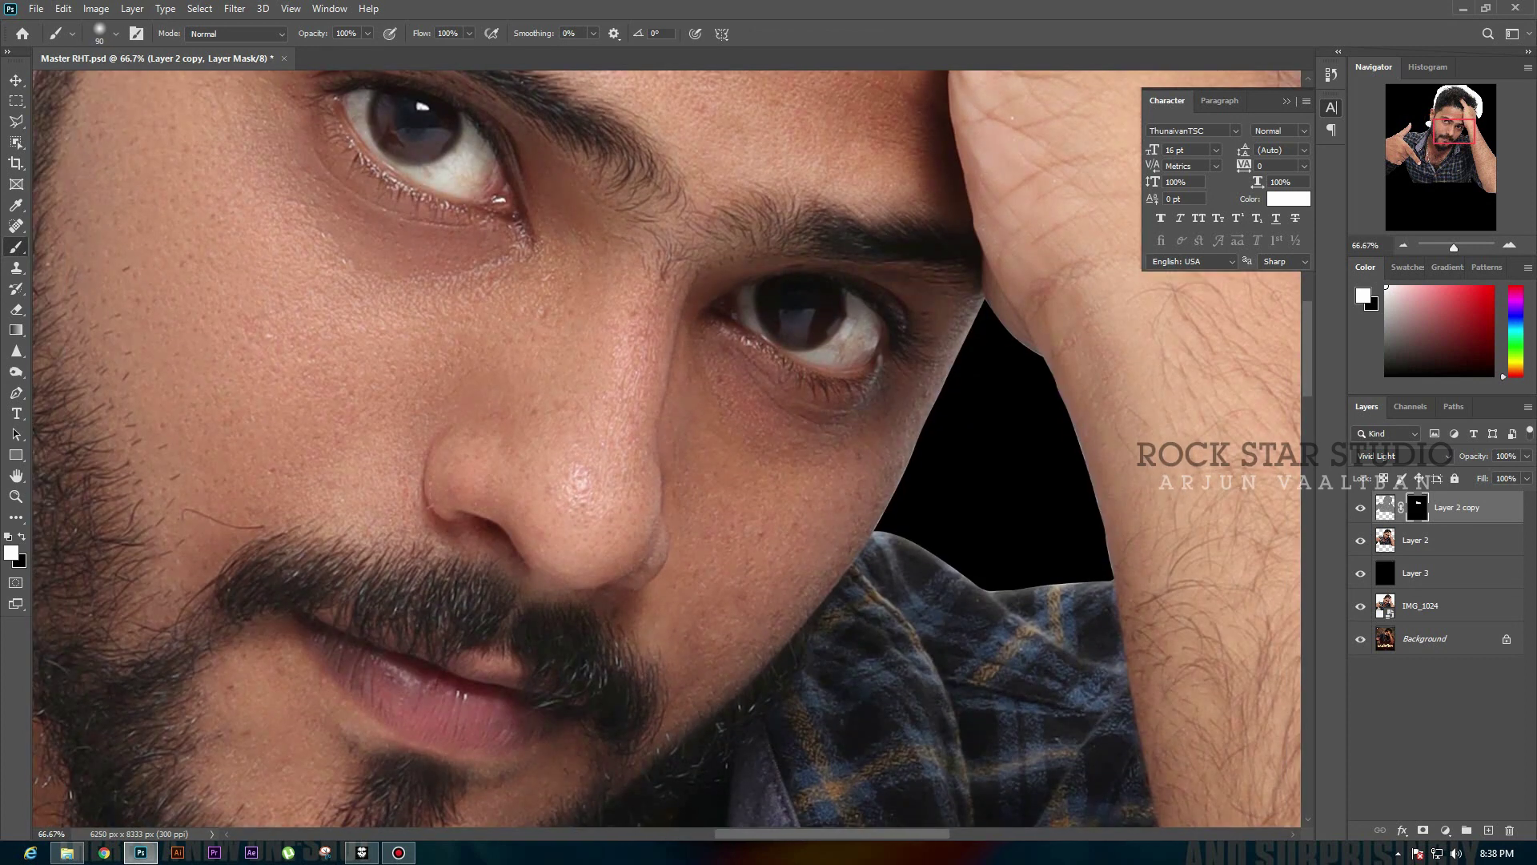
{"action": "left_click_drag", "start_coordinate": [576, 480], "coordinate": [912, 264]}
{"action": "key", "text": "bracketright"}
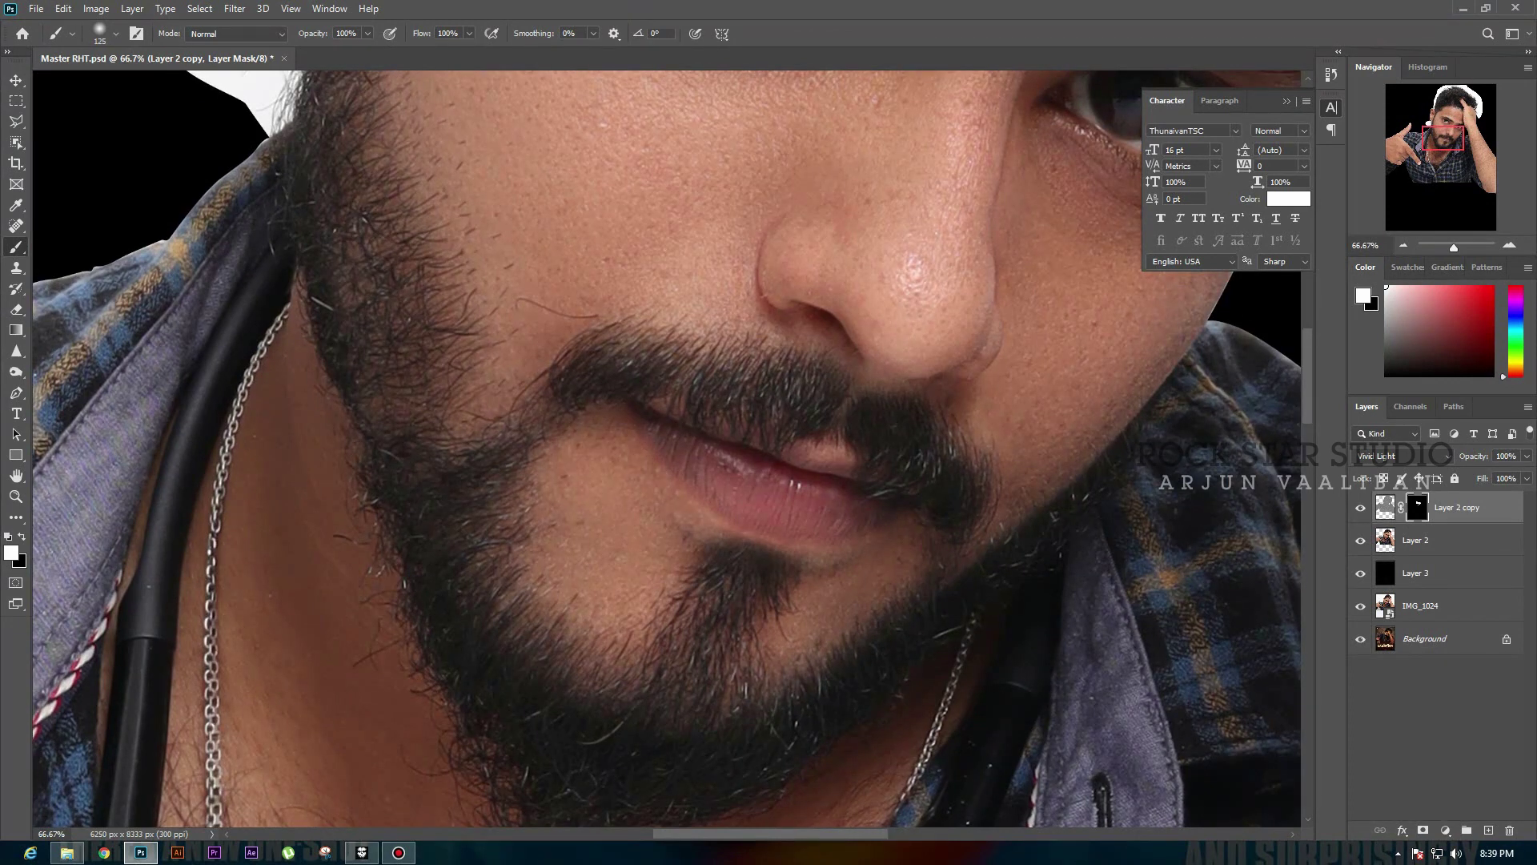
{"action": "left_click_drag", "start_coordinate": [640, 200], "coordinate": [702, 662]}
- Paint softening over the forehead, hand and eyes, then stamp the visible result twice
{"action": "left_click_drag", "start_coordinate": [721, 401], "coordinate": [571, 611]}
{"action": "key", "text": "bracketright"}
{"action": "key", "text": "bracketright"}
{"action": "key", "text": "bracketright"}
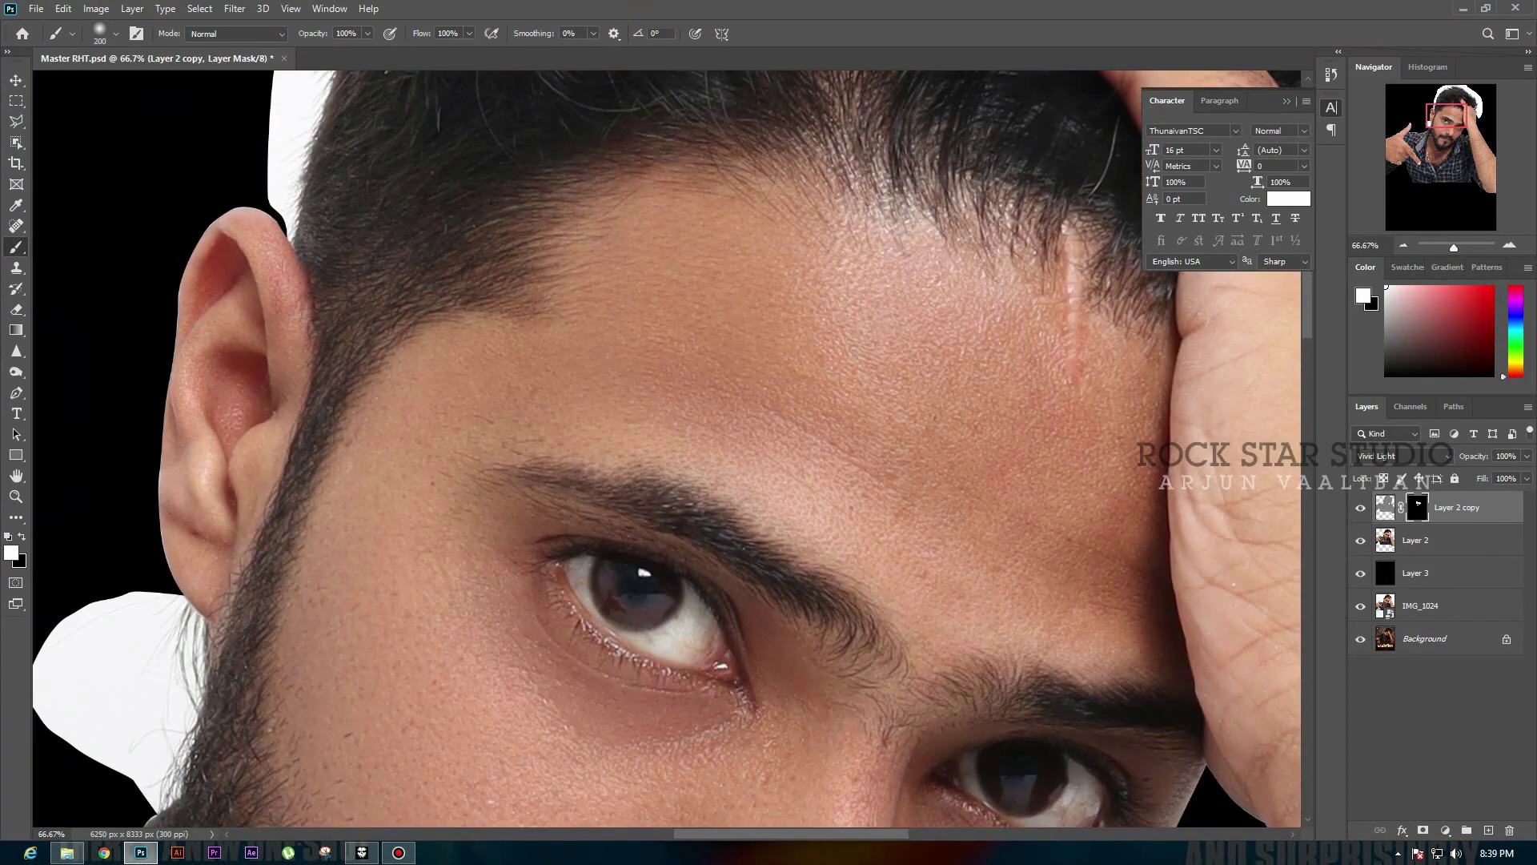
{"action": "mouse_move", "coordinate": [800, 480]}
{"action": "left_mouse_down"}
{"action": "mouse_move", "coordinate": [561, 509]}
{"action": "mouse_move", "coordinate": [336, 445]}
{"action": "left_mouse_up"}
{"action": "key", "text": "bracketright"}
{"action": "key", "text": "bracketright"}
{"action": "key", "text": "bracketright"}
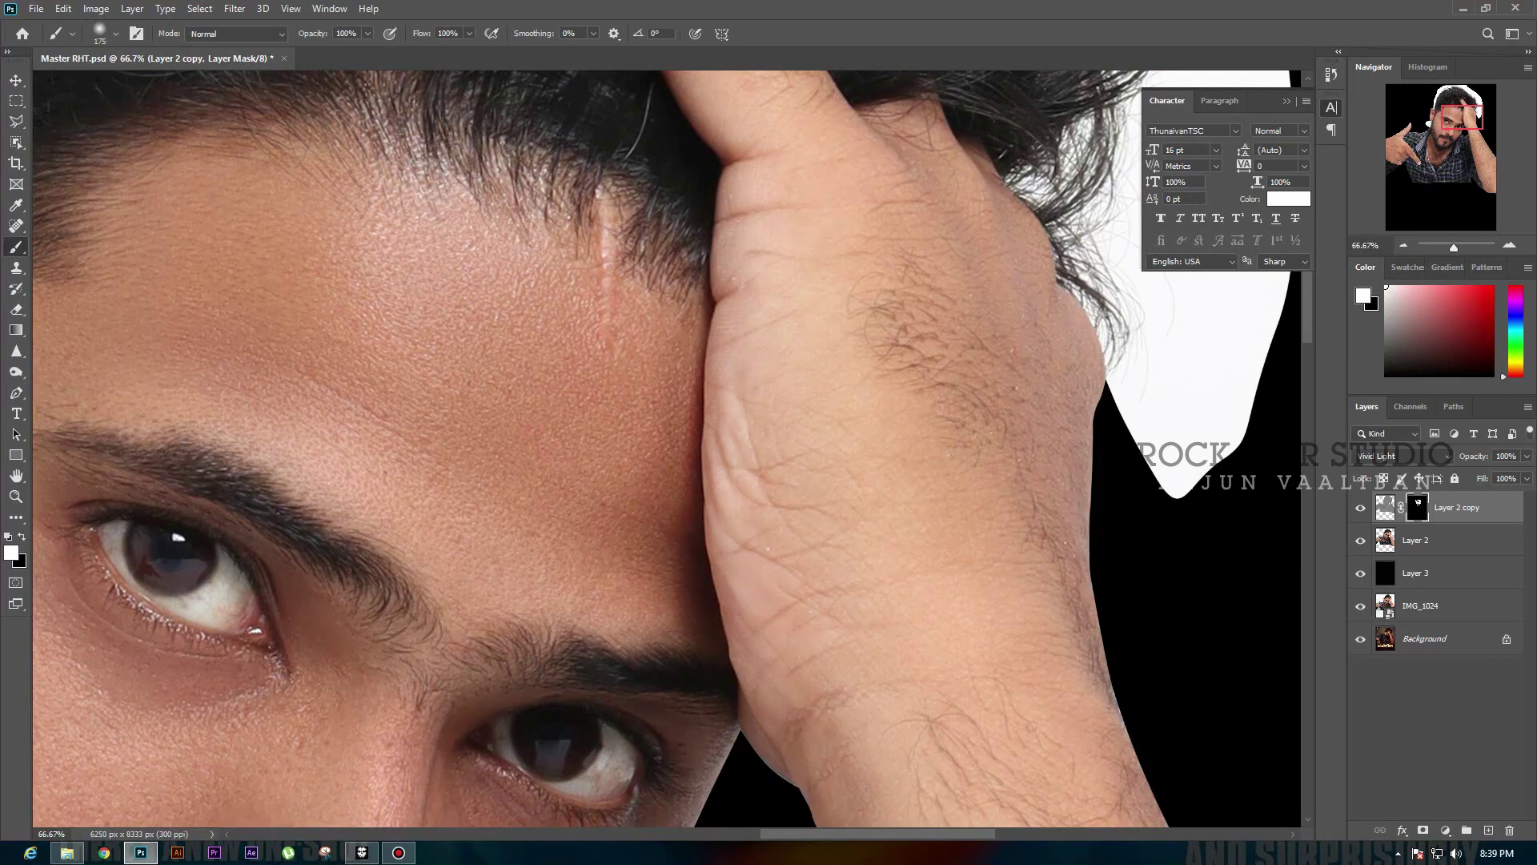
{"action": "mouse_move", "coordinate": [641, 320]}
{"action": "left_mouse_down"}
{"action": "mouse_move", "coordinate": [685, 568]}
{"action": "mouse_move", "coordinate": [441, 200]}
{"action": "mouse_move", "coordinate": [1073, 344]}
{"action": "left_mouse_up"}
{"action": "key", "text": "bracketright"}
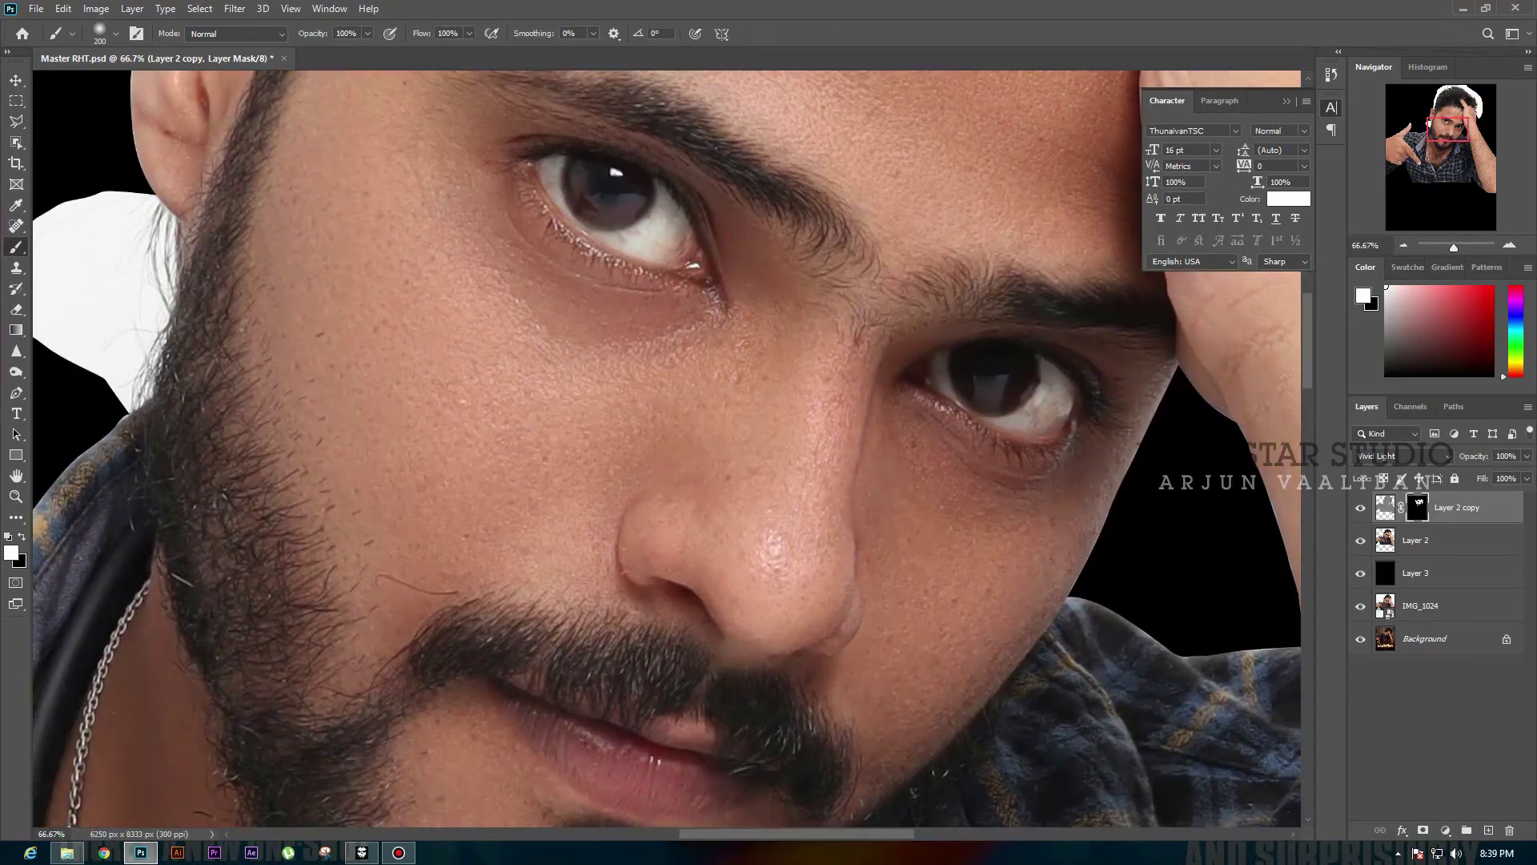
{"action": "key", "text": "alt+bracketright"}
{"action": "key", "text": "ctrl+j"}
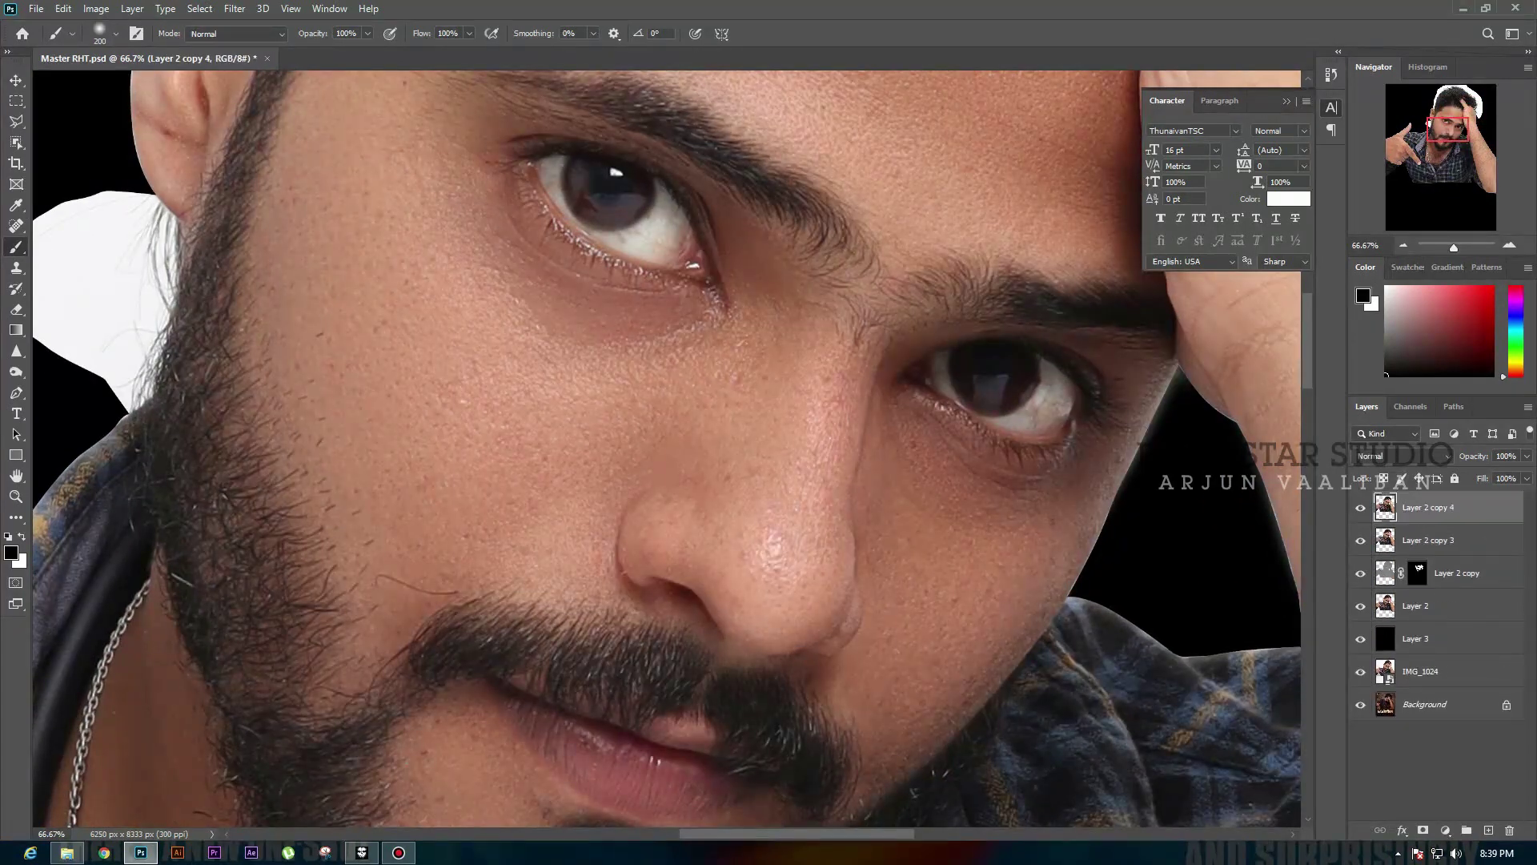
- Smudge the skin on Layer 2 copy 3 around the eyes, forehead and nose
{"action": "key", "text": "alt+bracketleft"}
{"action": "left_click", "coordinate": [1385, 540], "text": "ctrl"}
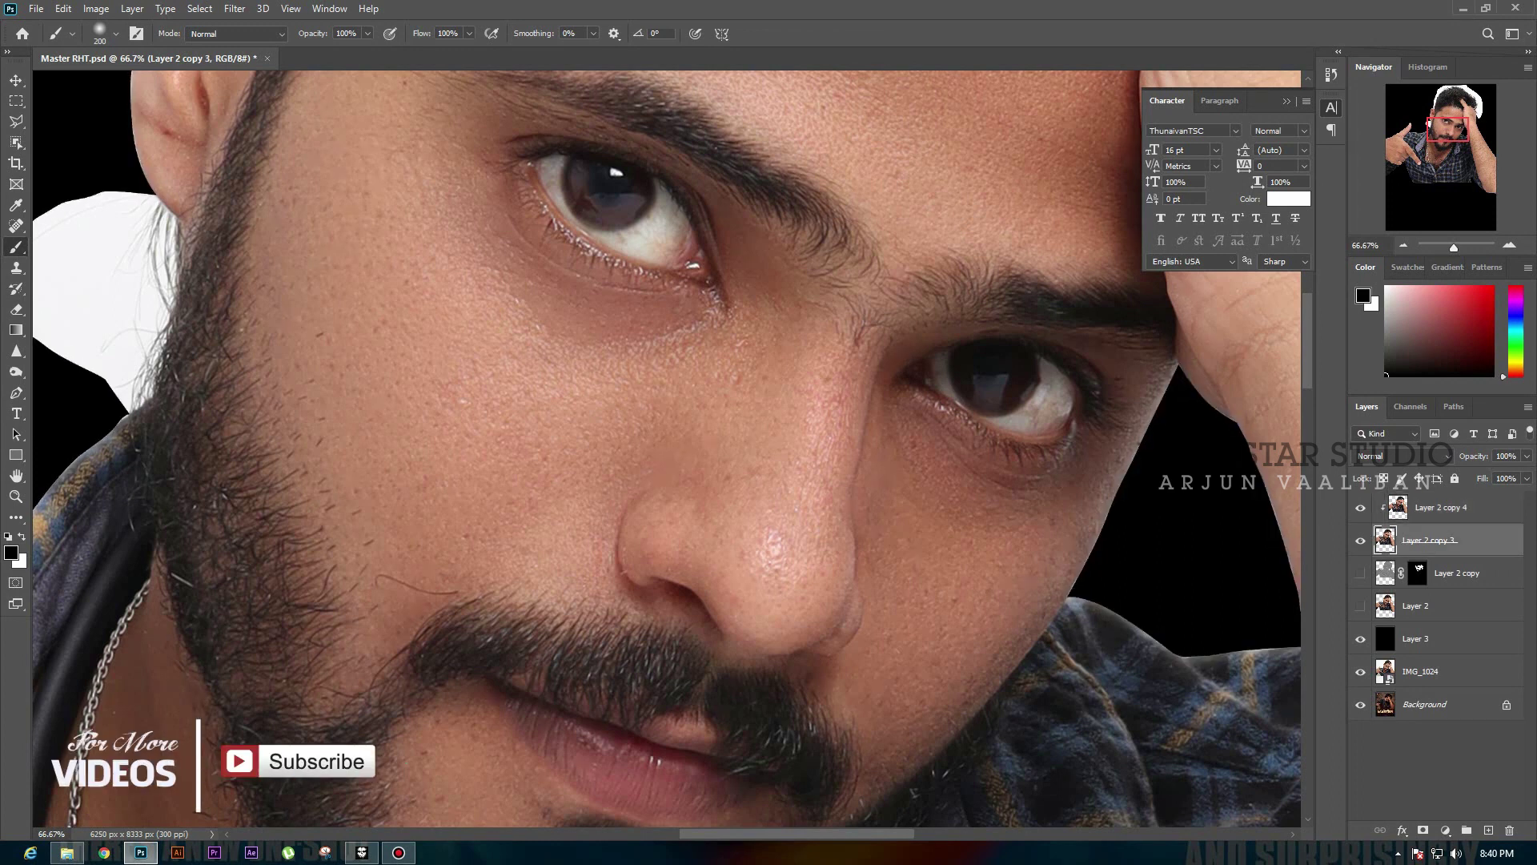
{"action": "left_click", "coordinate": [85, 380]}
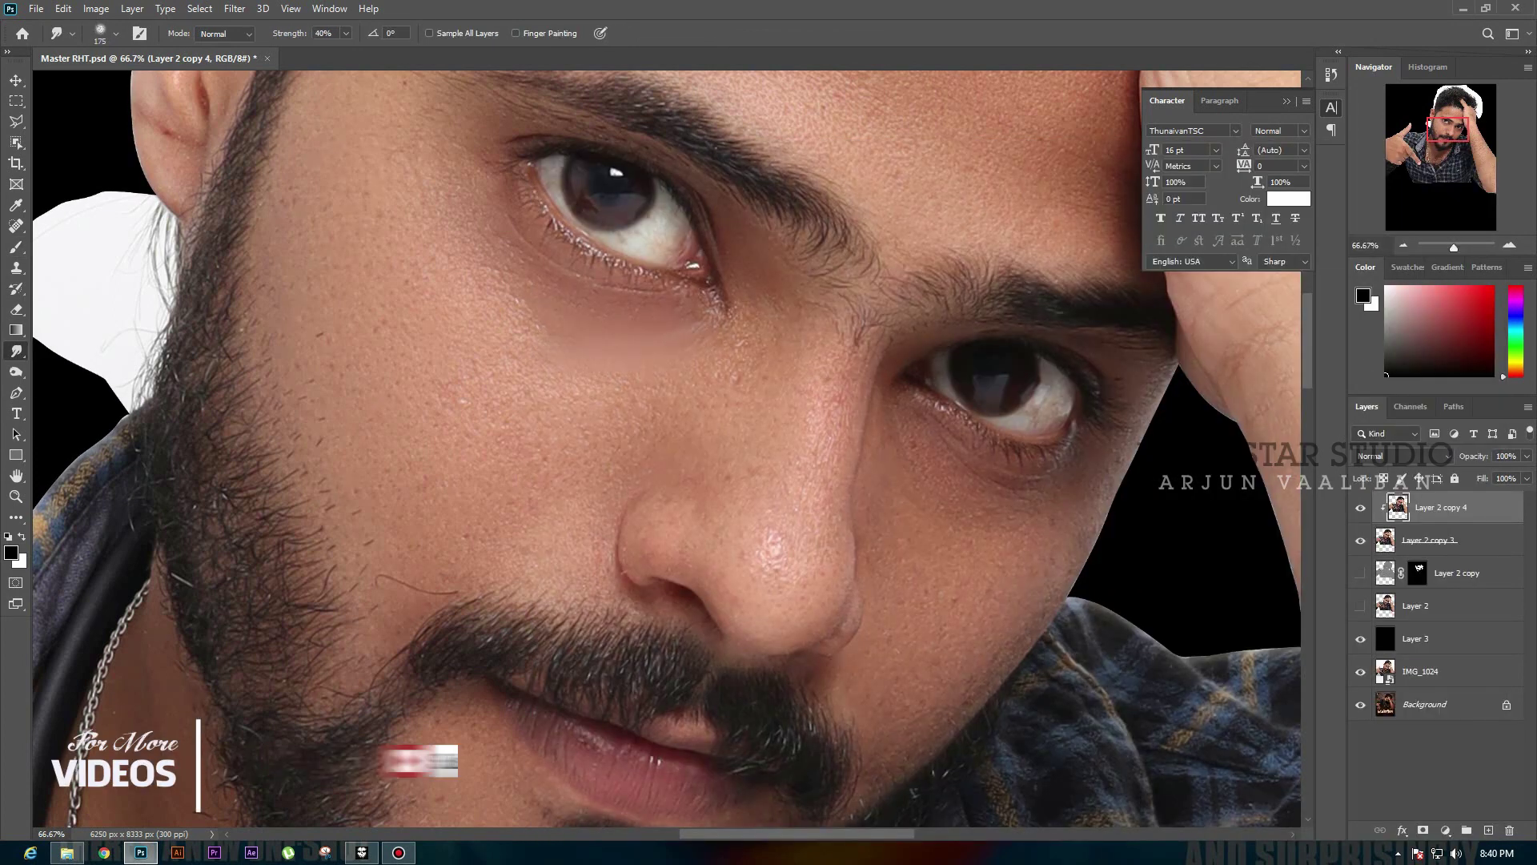
{"action": "left_click_drag", "start_coordinate": [502, 457], "coordinate": [582, 585]}
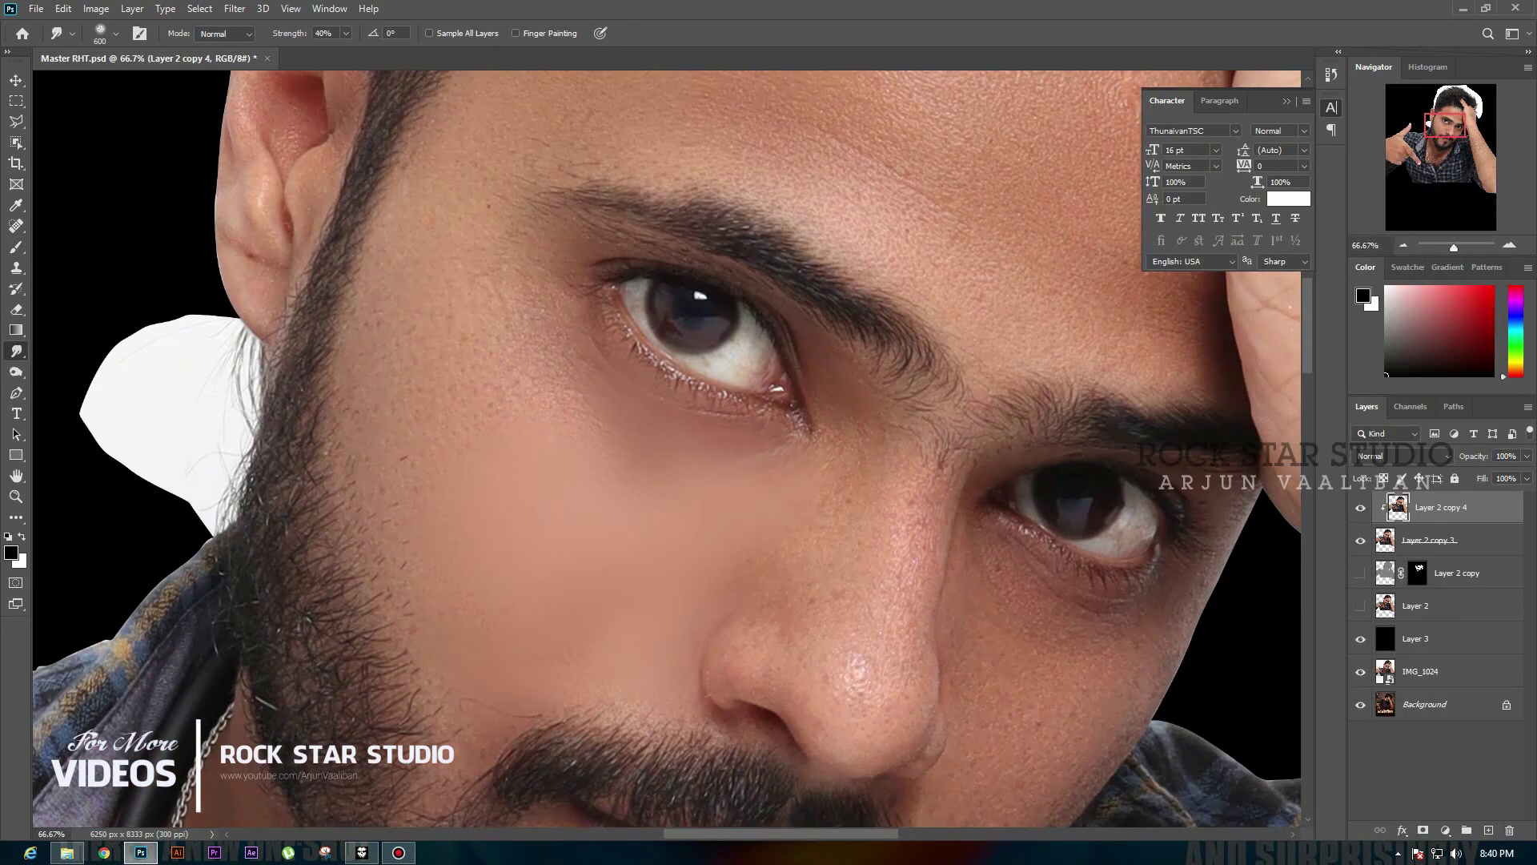
{"action": "key", "text": "bracketleft"}
{"action": "key", "text": "bracketleft"}
{"action": "key", "text": "bracketleft"}
{"action": "left_click_drag", "start_coordinate": [553, 357], "coordinate": [568, 516]}
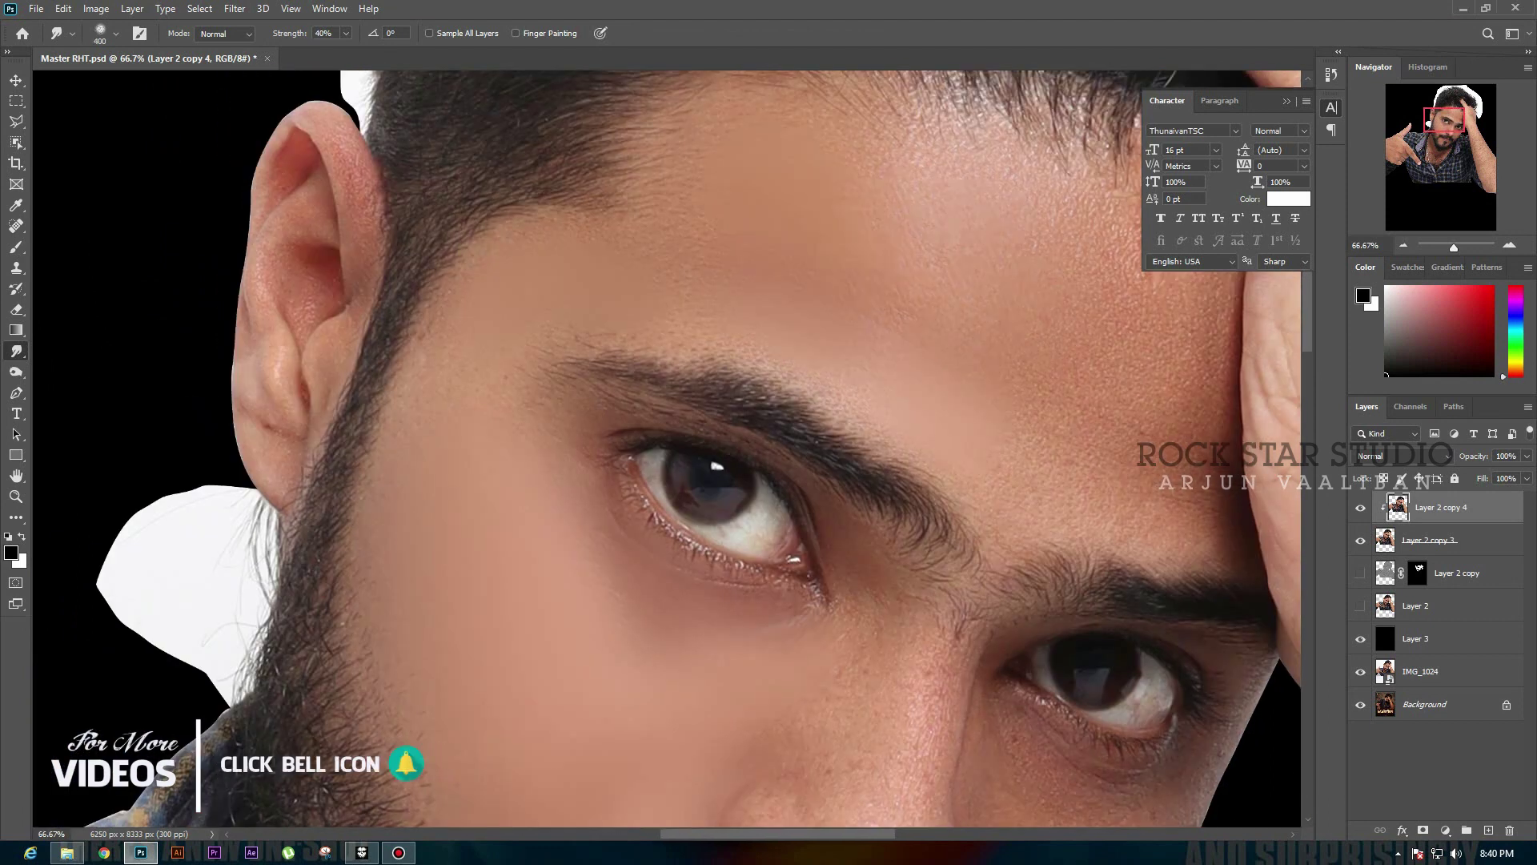
{"action": "key", "text": "bracketleft"}
{"action": "key", "text": "bracketleft"}
{"action": "key", "text": "bracketleft"}
{"action": "left_click_drag", "start_coordinate": [721, 560], "coordinate": [425, 161]}
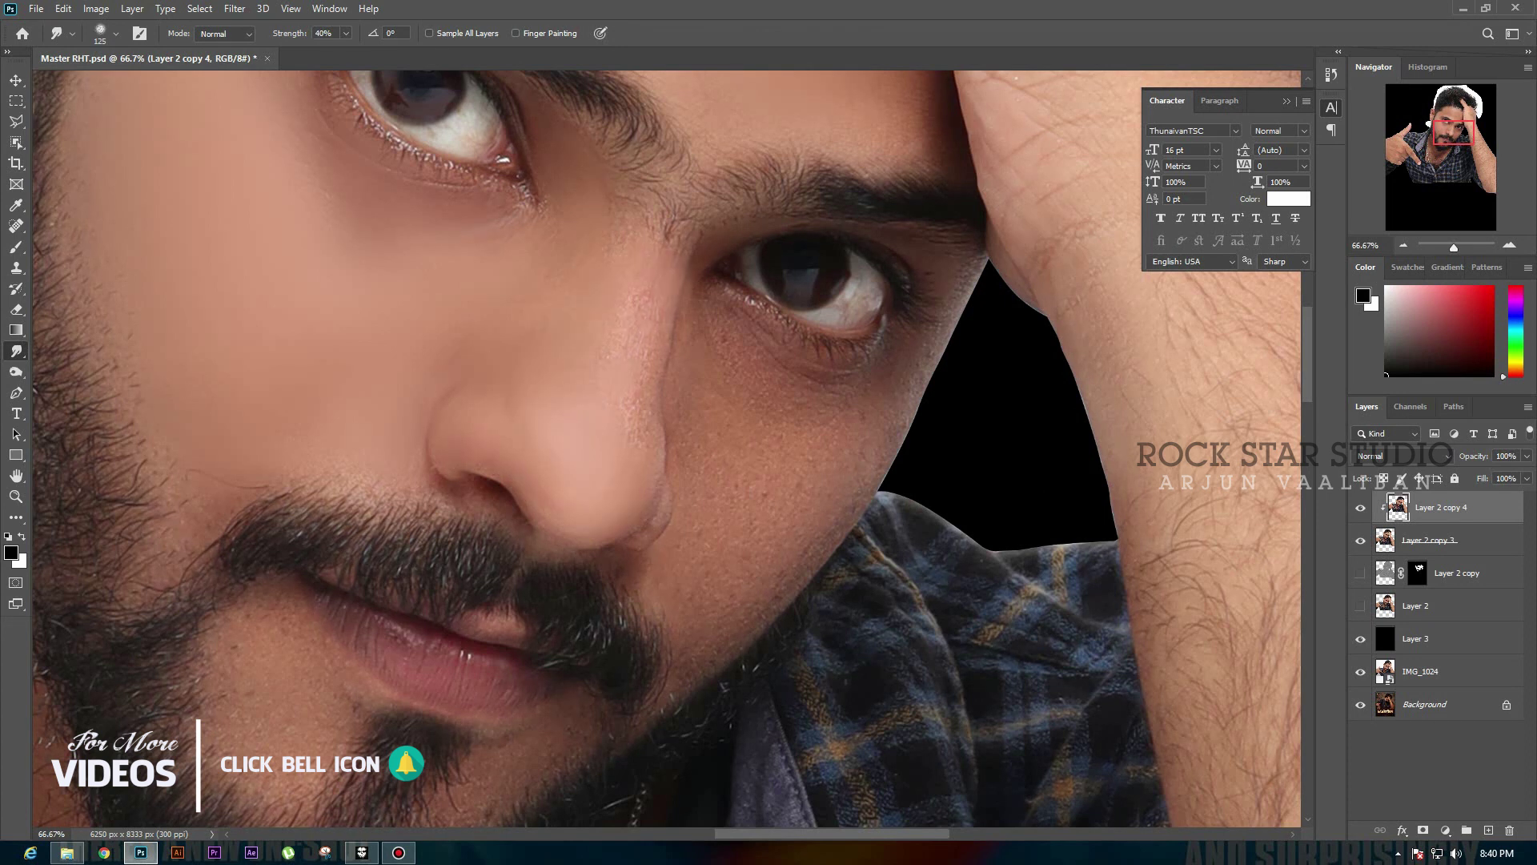
{"action": "key", "text": "bracketright"}
{"action": "key", "text": "bracketright"}
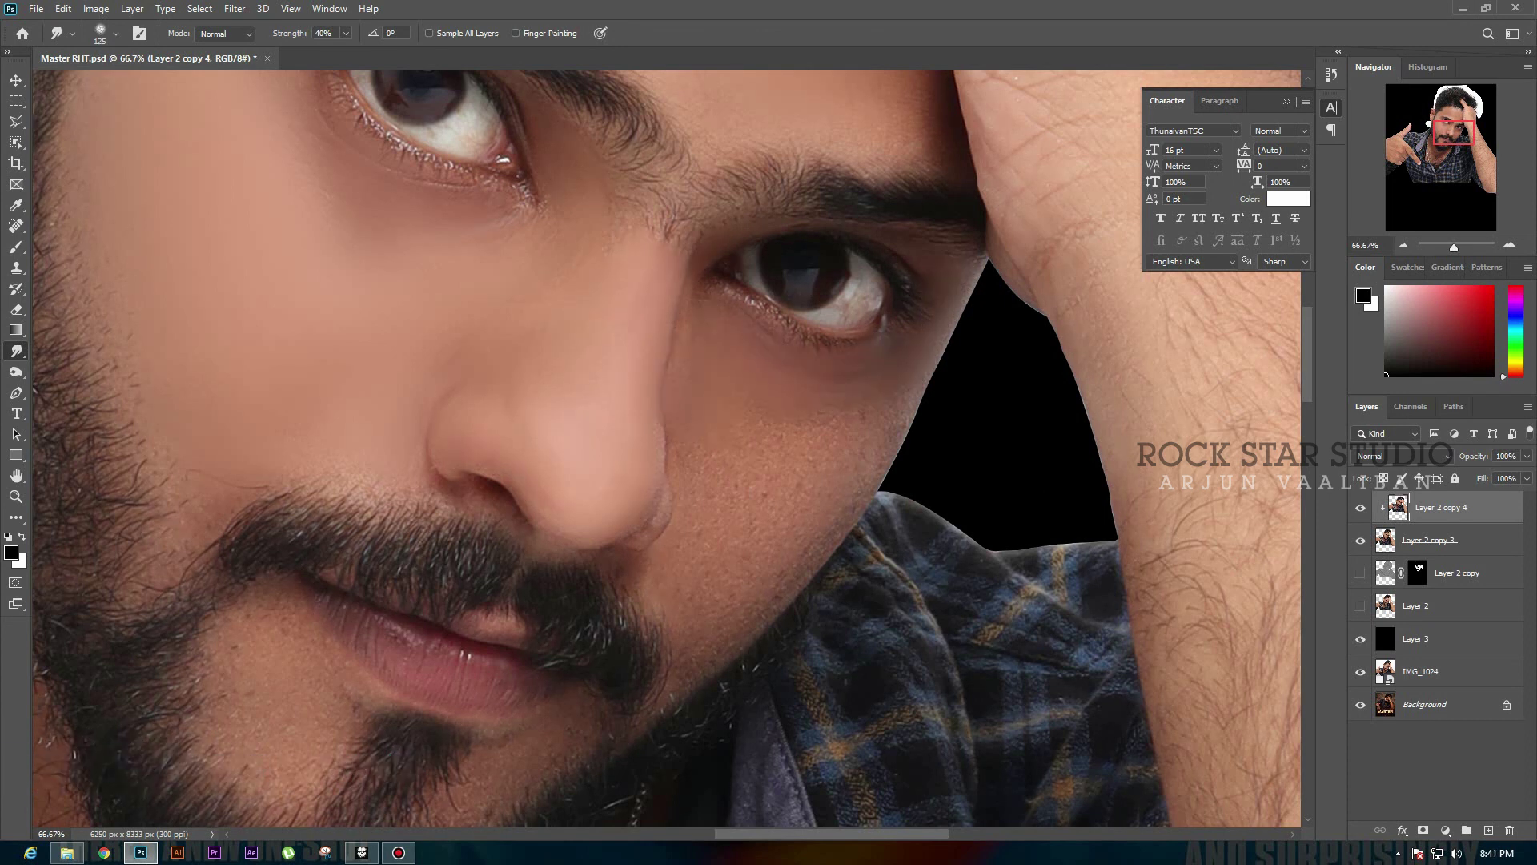
- Smudge the skin around the mouth, beard, chest, hand and thumb
{"action": "left_click_drag", "start_coordinate": [396, 625], "coordinate": [556, 321]}
{"action": "key", "text": "bracketright"}
{"action": "key", "text": "bracketright"}
{"action": "key", "text": "bracketleft"}
{"action": "key", "text": "bracketleft"}
{"action": "mouse_move", "coordinate": [560, 520]}
{"action": "left_mouse_down"}
{"action": "mouse_move", "coordinate": [697, 425]}
{"action": "mouse_move", "coordinate": [665, 400]}
{"action": "left_mouse_up"}
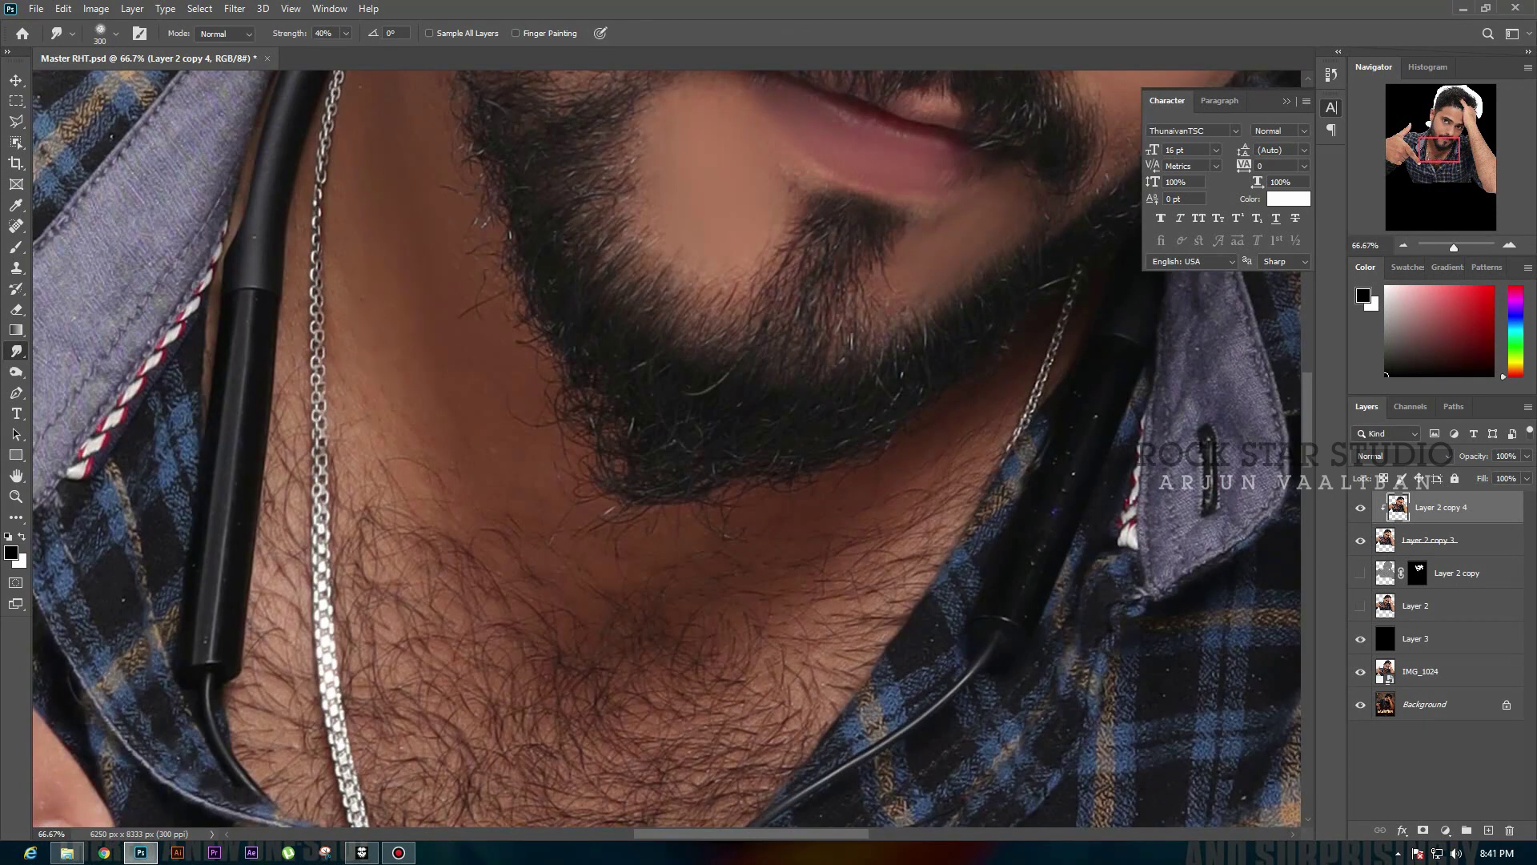
{"action": "left_click_drag", "start_coordinate": [401, 721], "coordinate": [800, 160]}
{"action": "key", "text": "bracketright"}
{"action": "key", "text": "bracketright"}
{"action": "key", "text": "bracketright"}
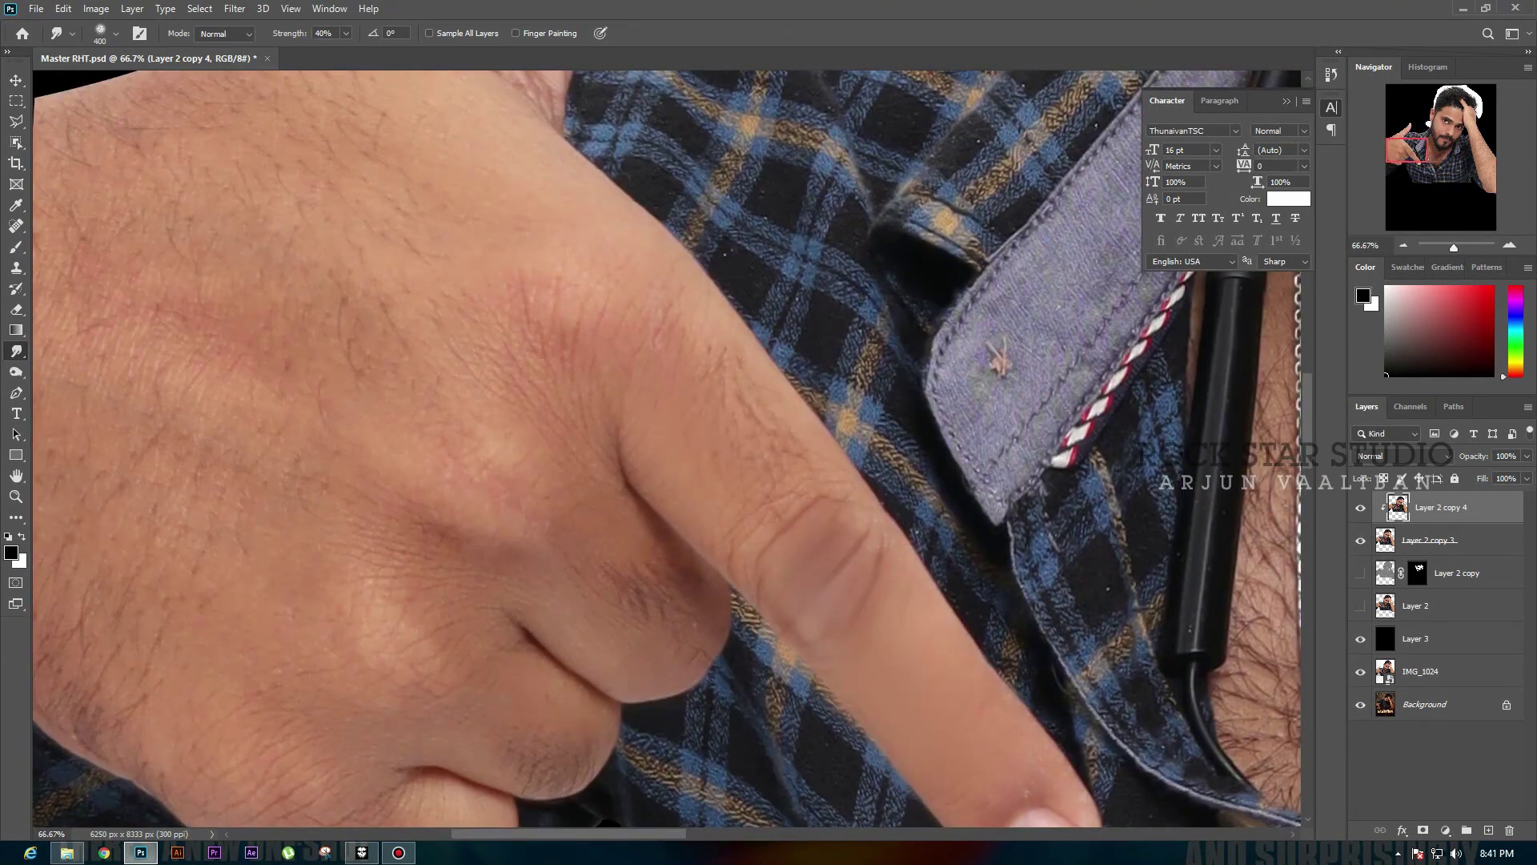
{"action": "mouse_move", "coordinate": [561, 401]}
{"action": "left_mouse_down"}
{"action": "mouse_move", "coordinate": [688, 337]}
{"action": "mouse_move", "coordinate": [848, 577]}
{"action": "left_mouse_up"}
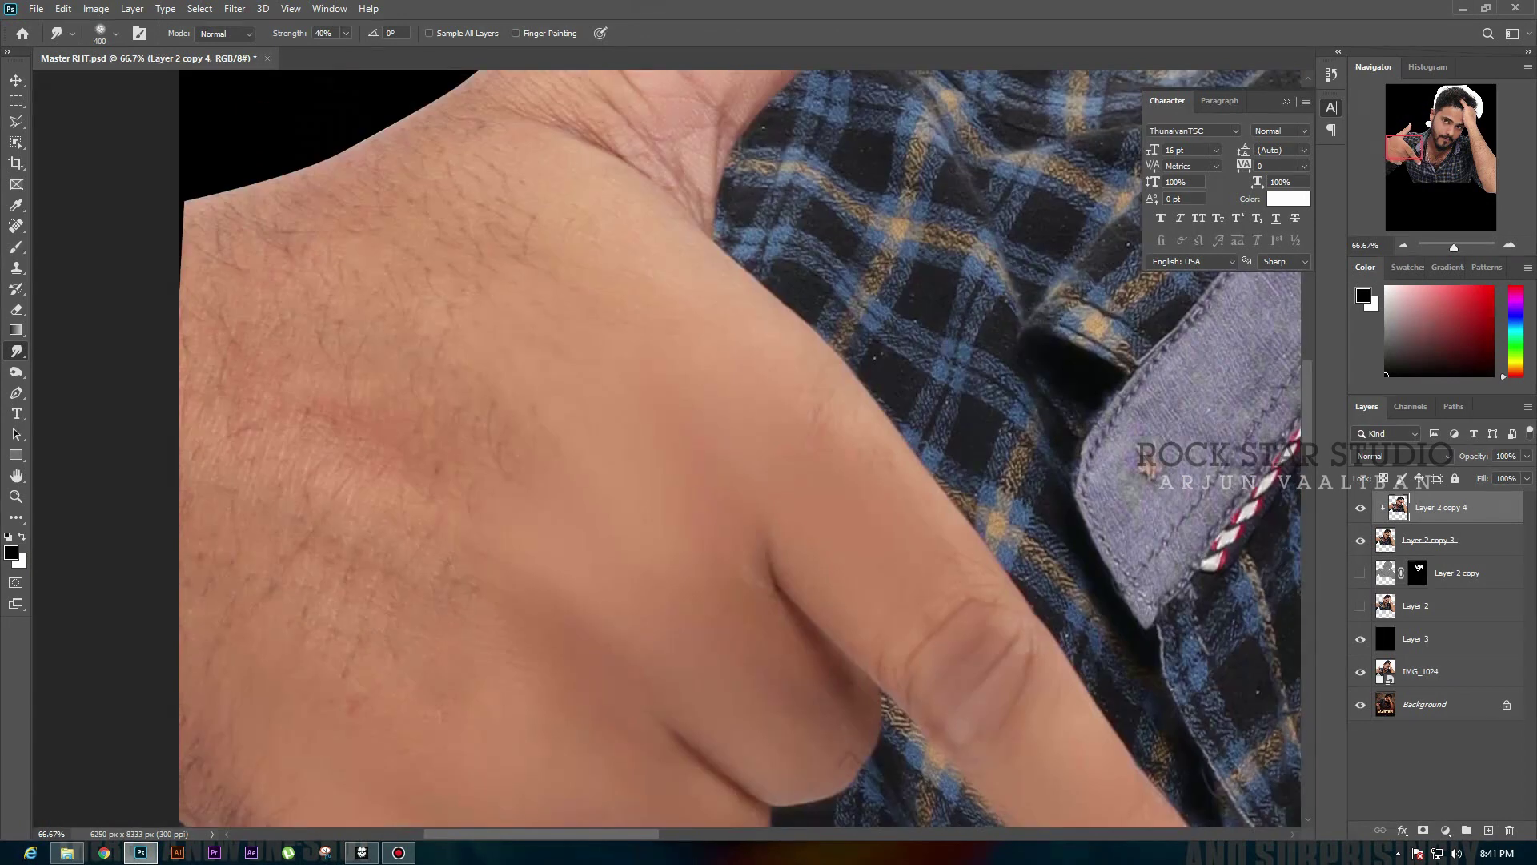
{"action": "key", "text": "bracketleft"}
{"action": "key", "text": "bracketleft"}
{"action": "mouse_move", "coordinate": [560, 320]}
{"action": "left_mouse_down"}
{"action": "mouse_move", "coordinate": [801, 720]}
{"action": "mouse_move", "coordinate": [849, 721]}
{"action": "left_mouse_up"}
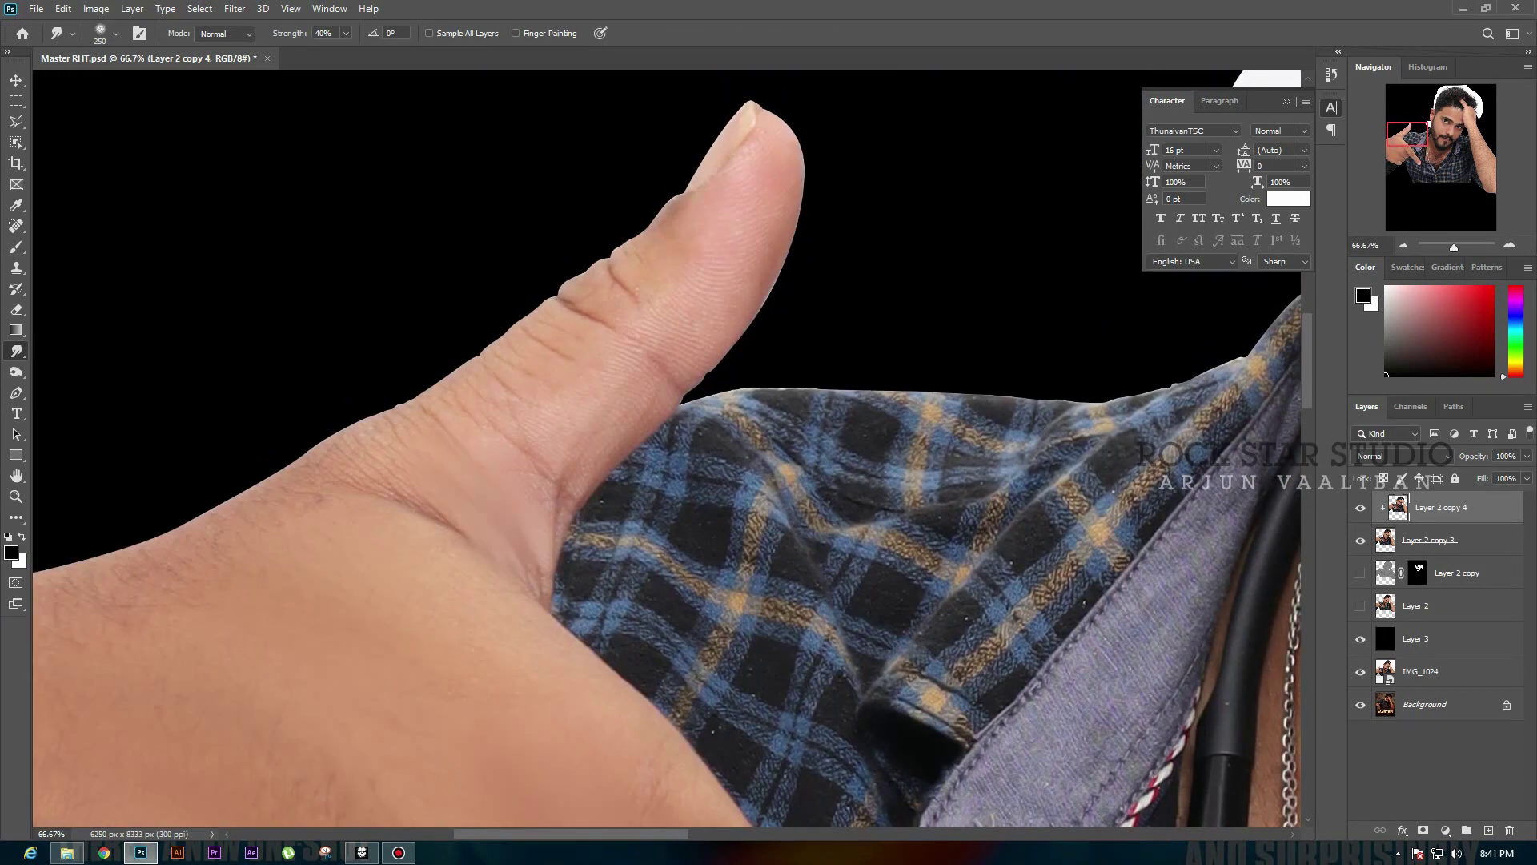
- Merge the portrait copies and lower the top layer's opacity to about 40%
{"action": "key", "text": "ctrl+minus"}
{"action": "key", "text": "ctrl+minus"}
{"action": "key", "text": "ctrl+minus"}
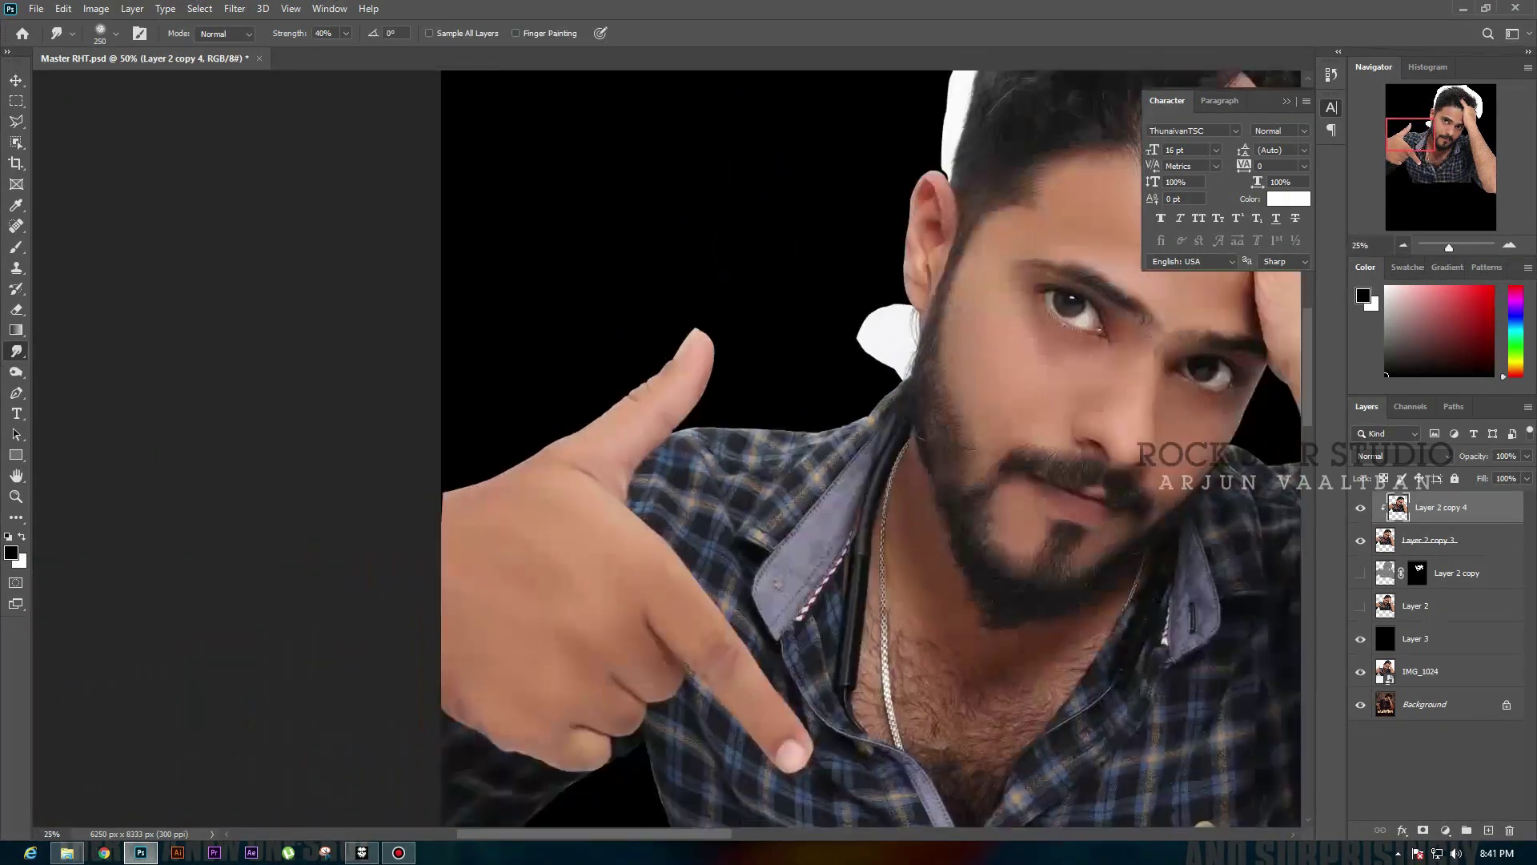
{"action": "key", "text": "ctrl+minus"}
{"action": "key", "text": "ctrl+minus"}
{"action": "key", "text": "v"}
{"action": "key", "text": "5"}
{"action": "scroll", "coordinate": [675, 232], "scroll_direction": "up", "scroll_amount": 1}
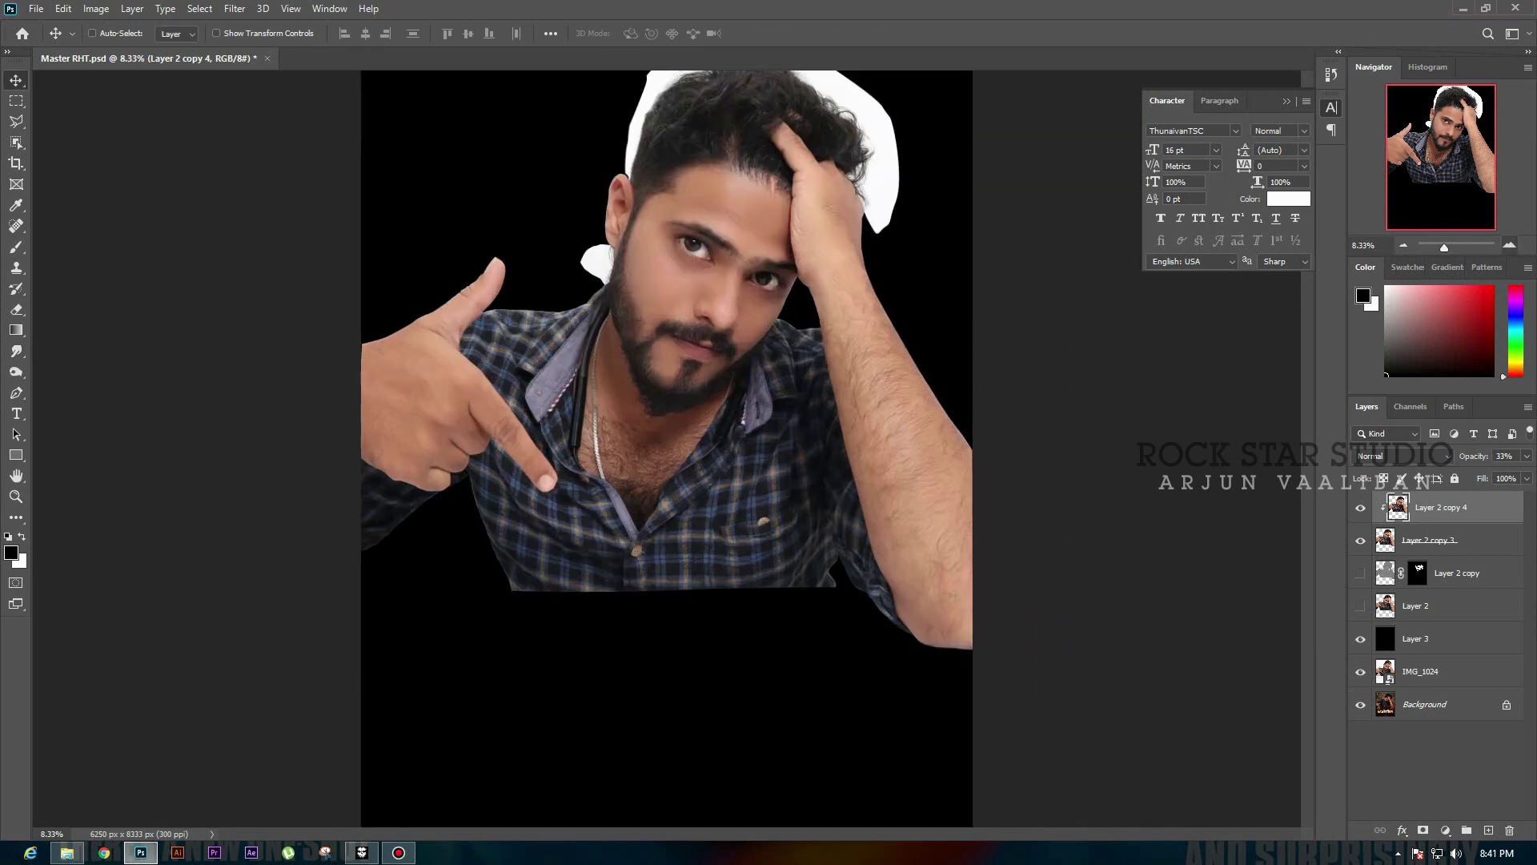
{"action": "scroll", "coordinate": [674, 232], "scroll_direction": "up", "scroll_amount": 2}
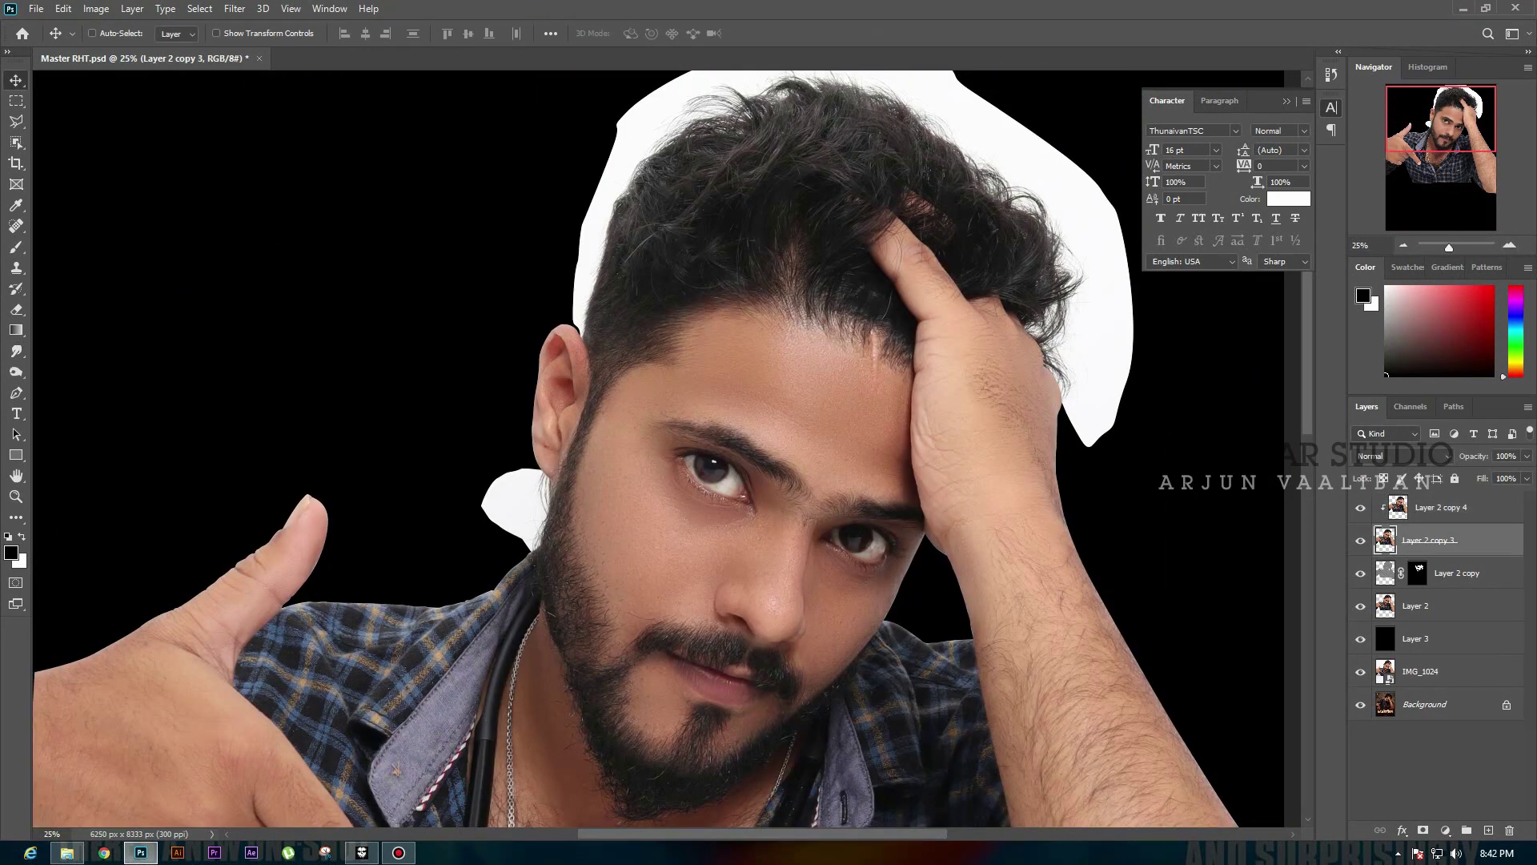
{"action": "key", "text": "ctrl+e"}
{"action": "left_click_drag", "start_coordinate": [1527, 455], "coordinate": [1482, 474]}
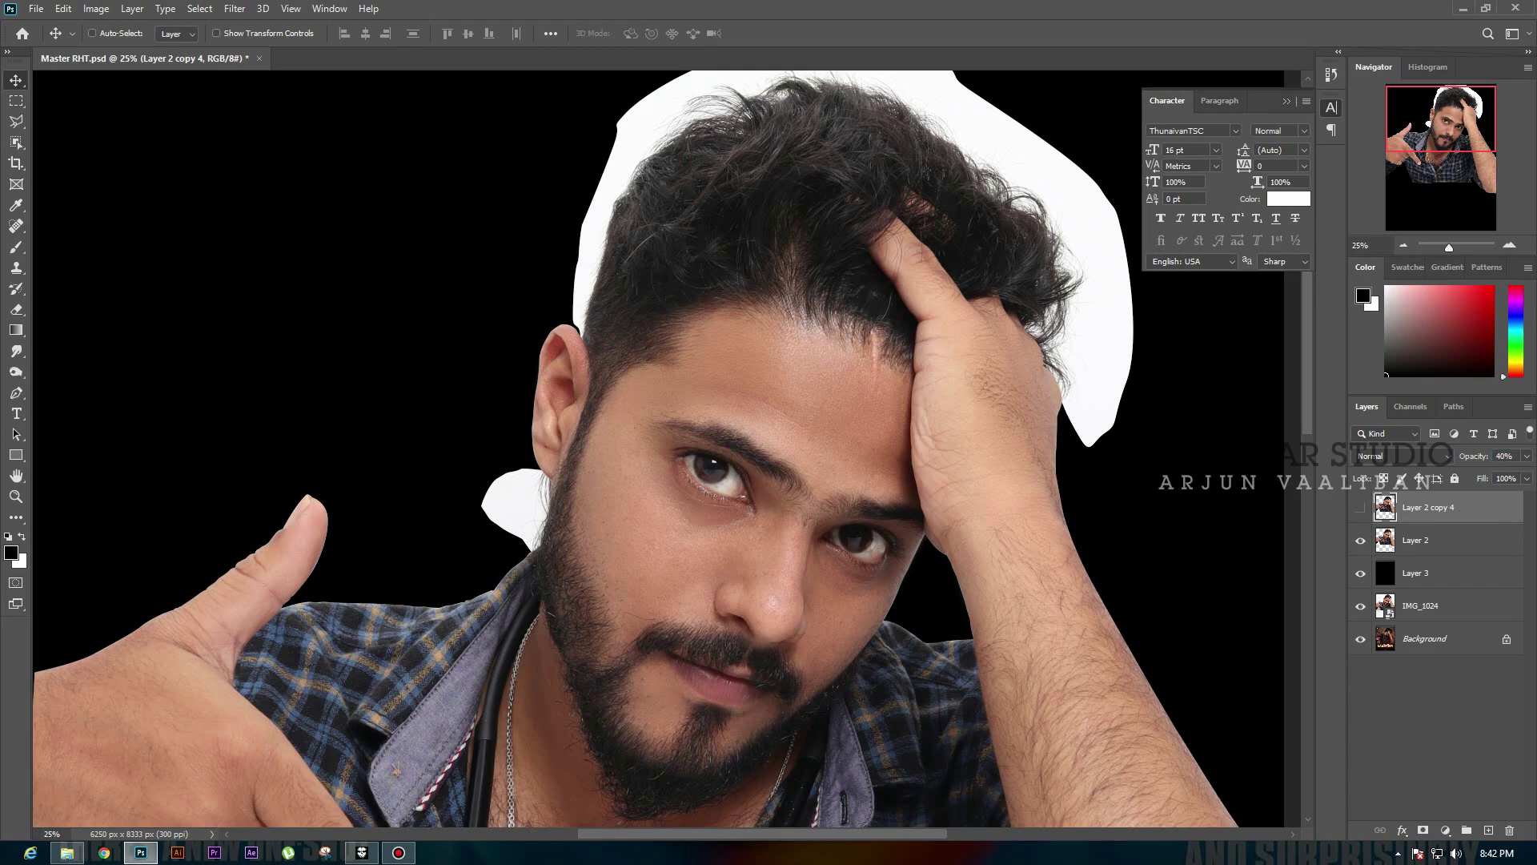
{"action": "key", "text": "ctrl+minus"}
{"action": "key", "text": "ctrl+minus"}
{"action": "key", "text": "ctrl+minus"}
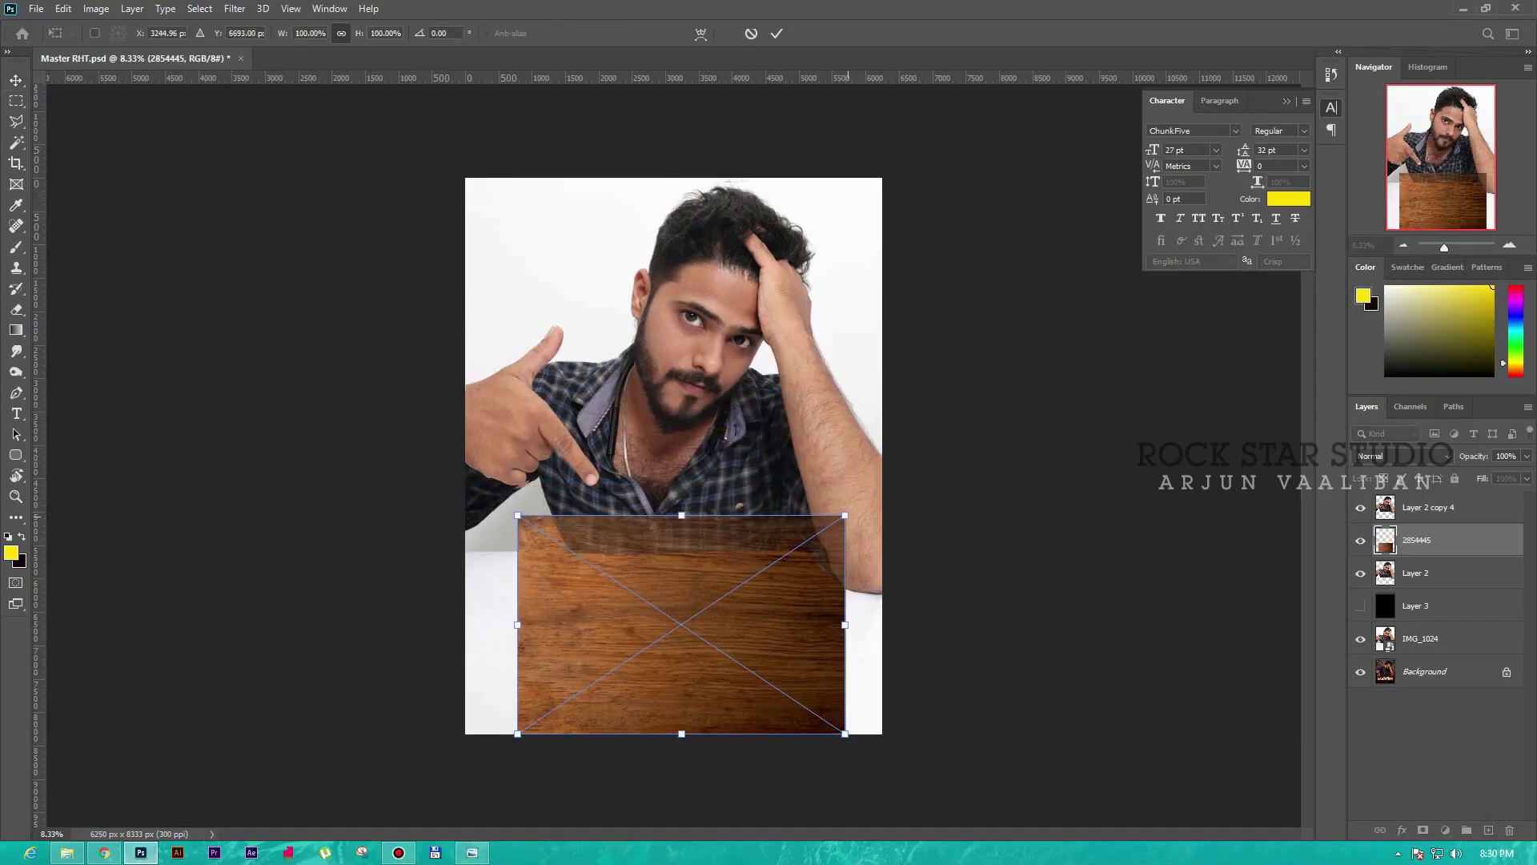
- Place the 2854445 wood texture across the bottom as a perspective tabletop
{"action": "left_click_drag", "start_coordinate": [882, 734], "coordinate": [1198, 795]}
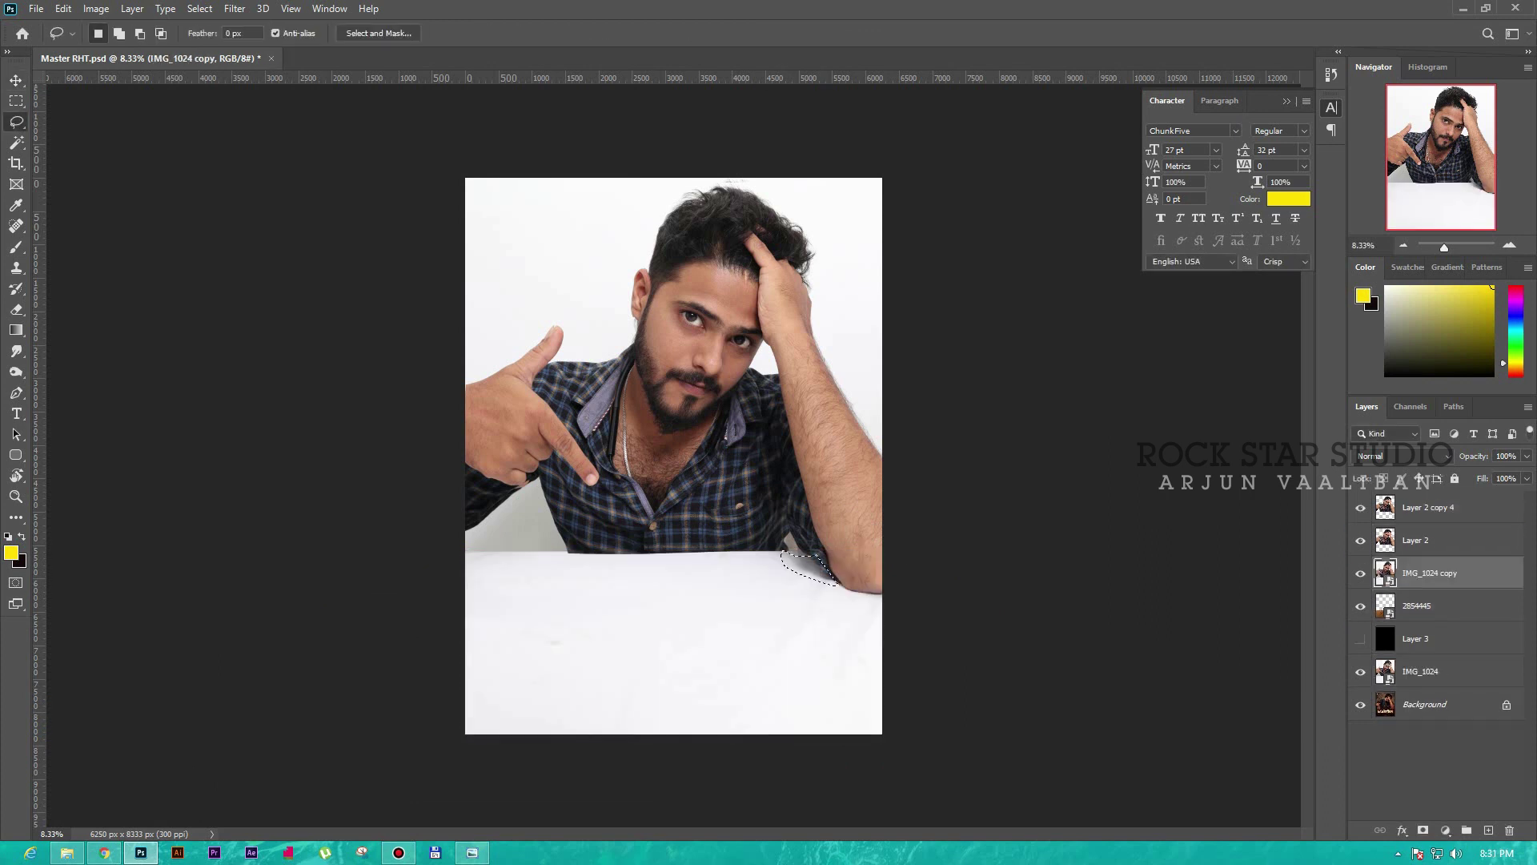
{"action": "scroll", "coordinate": [941, 634], "scroll_direction": "up", "scroll_amount": 3}
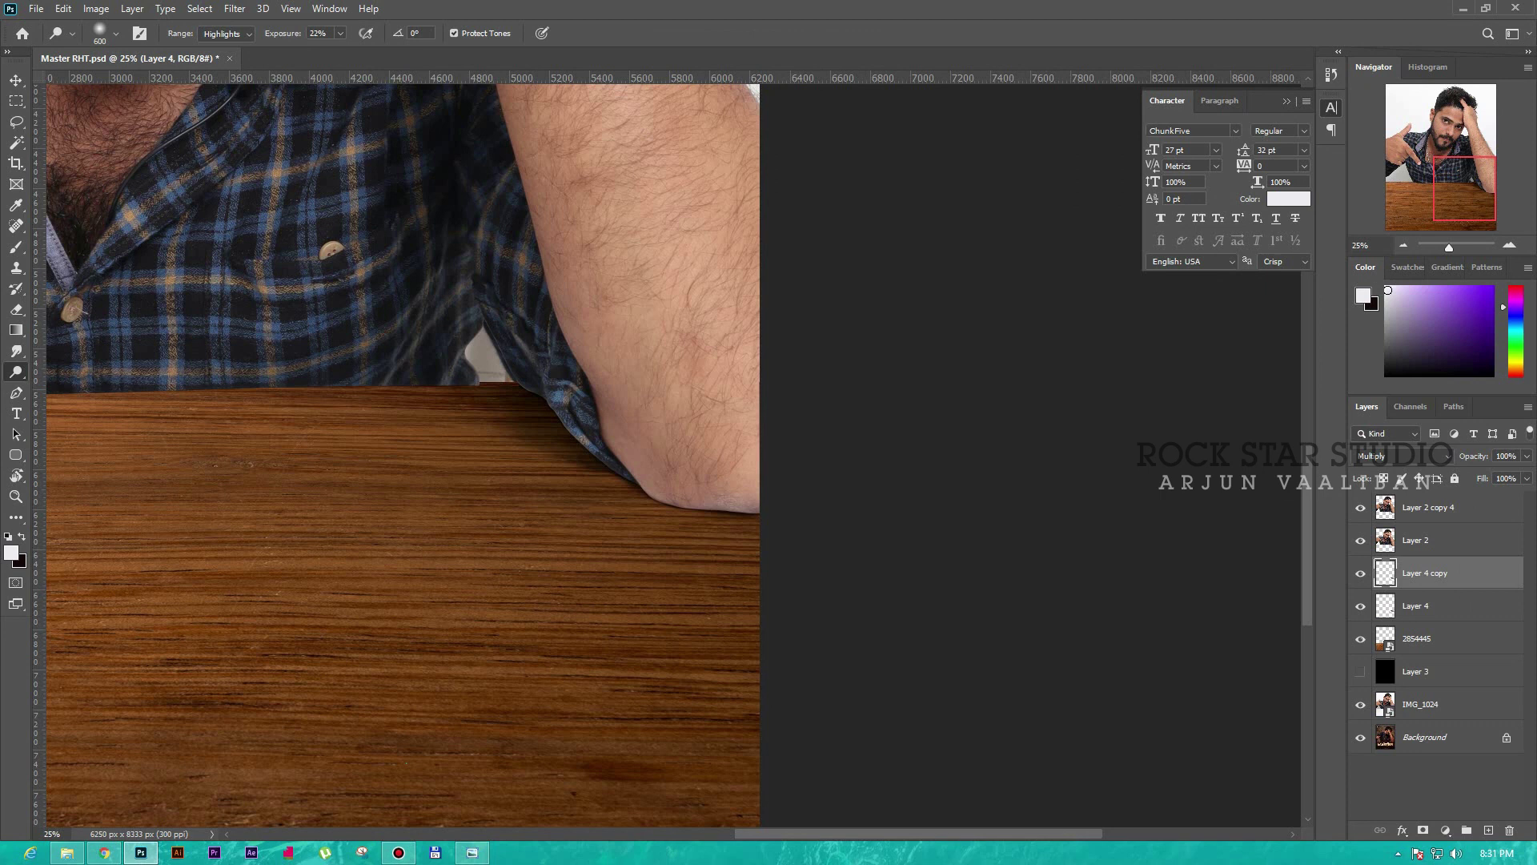
{"action": "scroll", "coordinate": [673, 448], "scroll_direction": "down", "scroll_amount": 3}
- Flip a copy of the portrait upside down below the table edge as a reflection
{"action": "left_click", "coordinate": [1401, 455]}
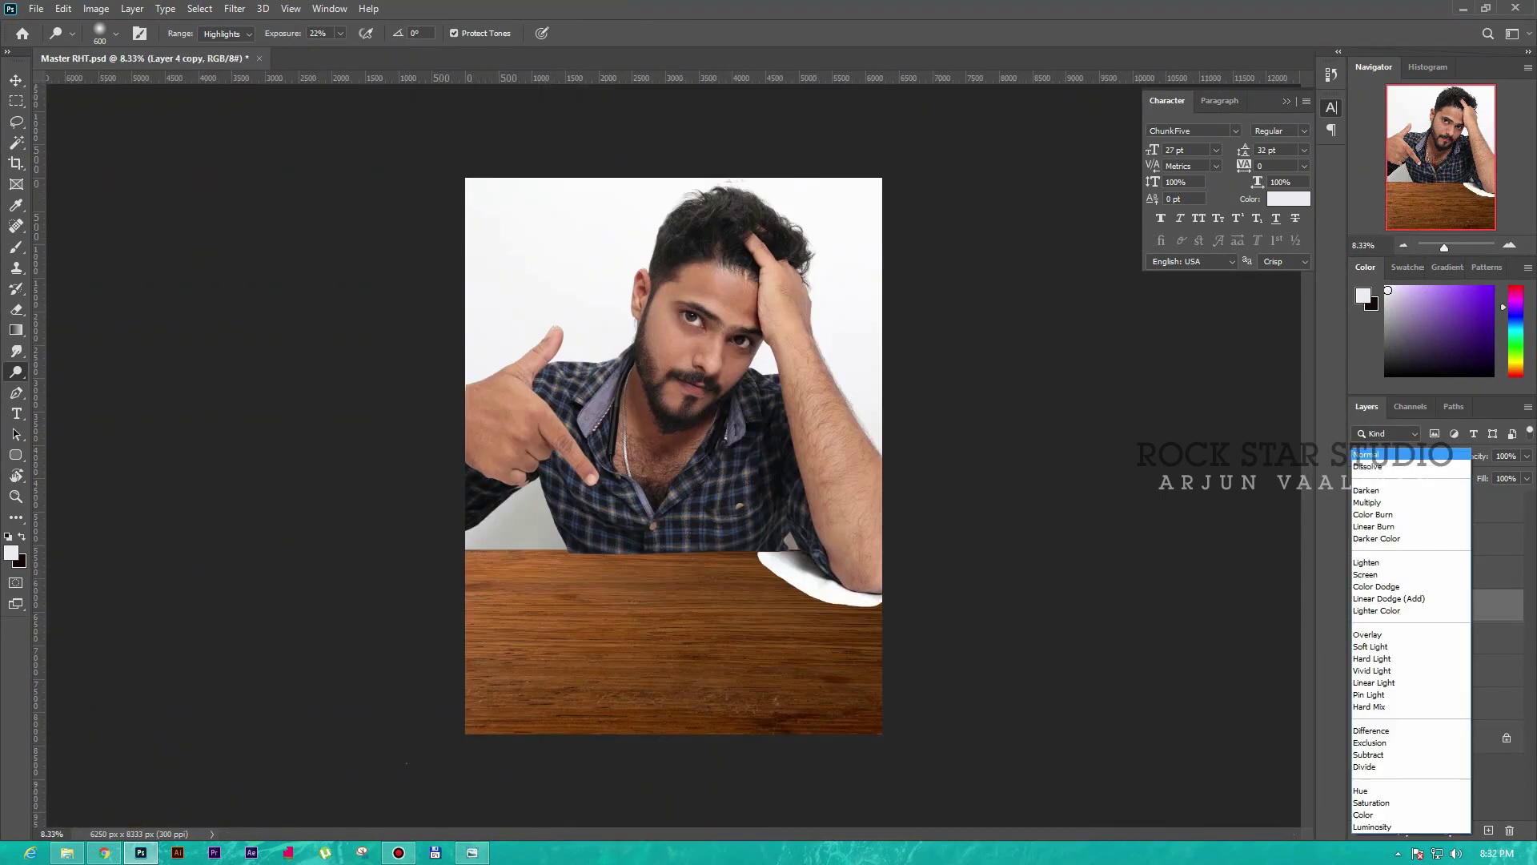
{"action": "key", "text": "ctrl+t"}
{"action": "left_click_drag", "start_coordinate": [674, 213], "coordinate": [673, 823]}
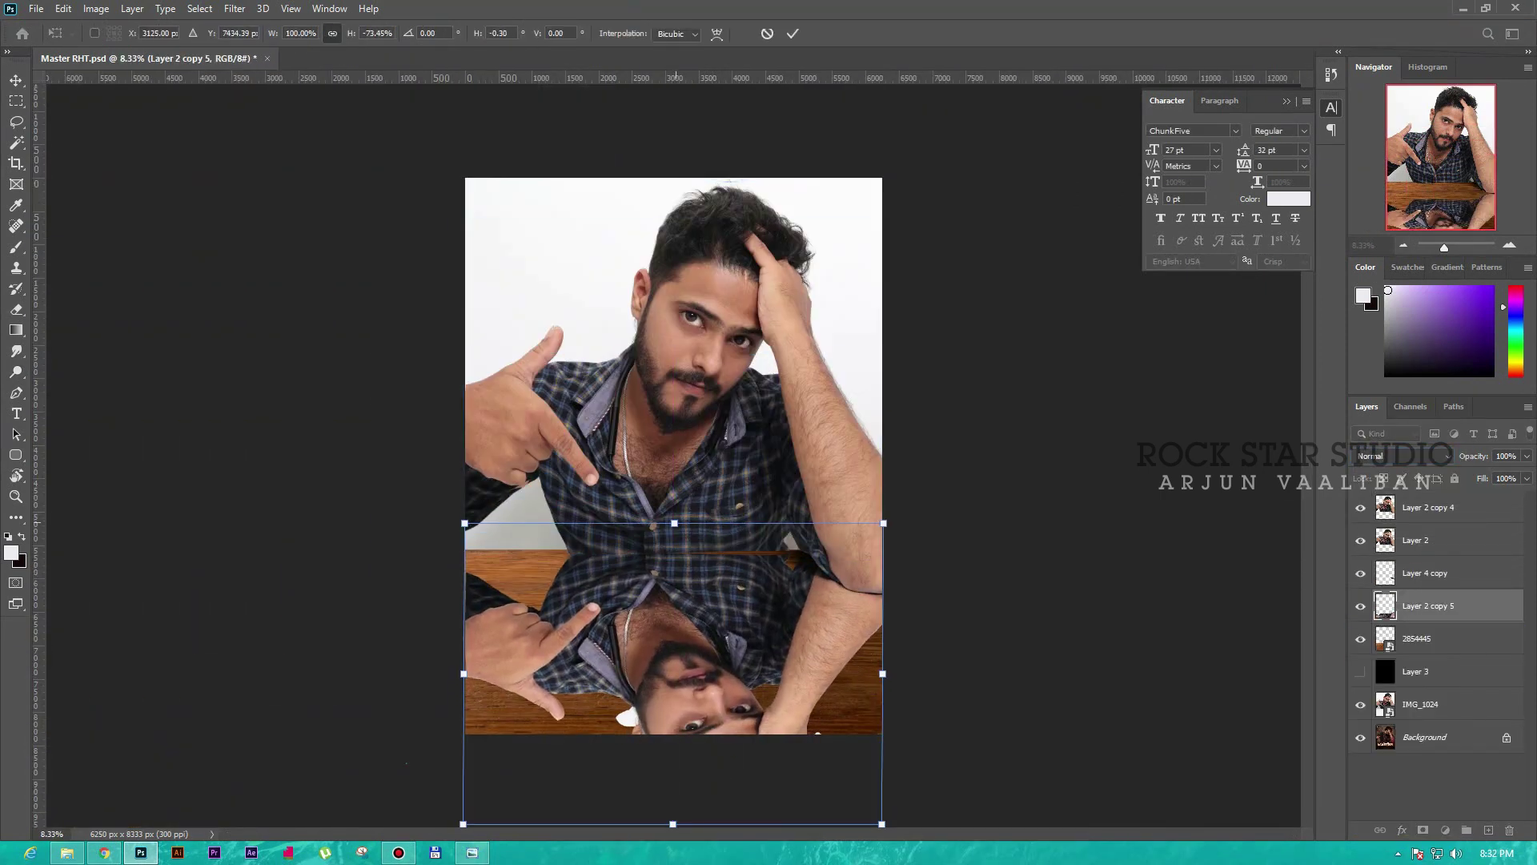
{"action": "key", "text": "Return"}
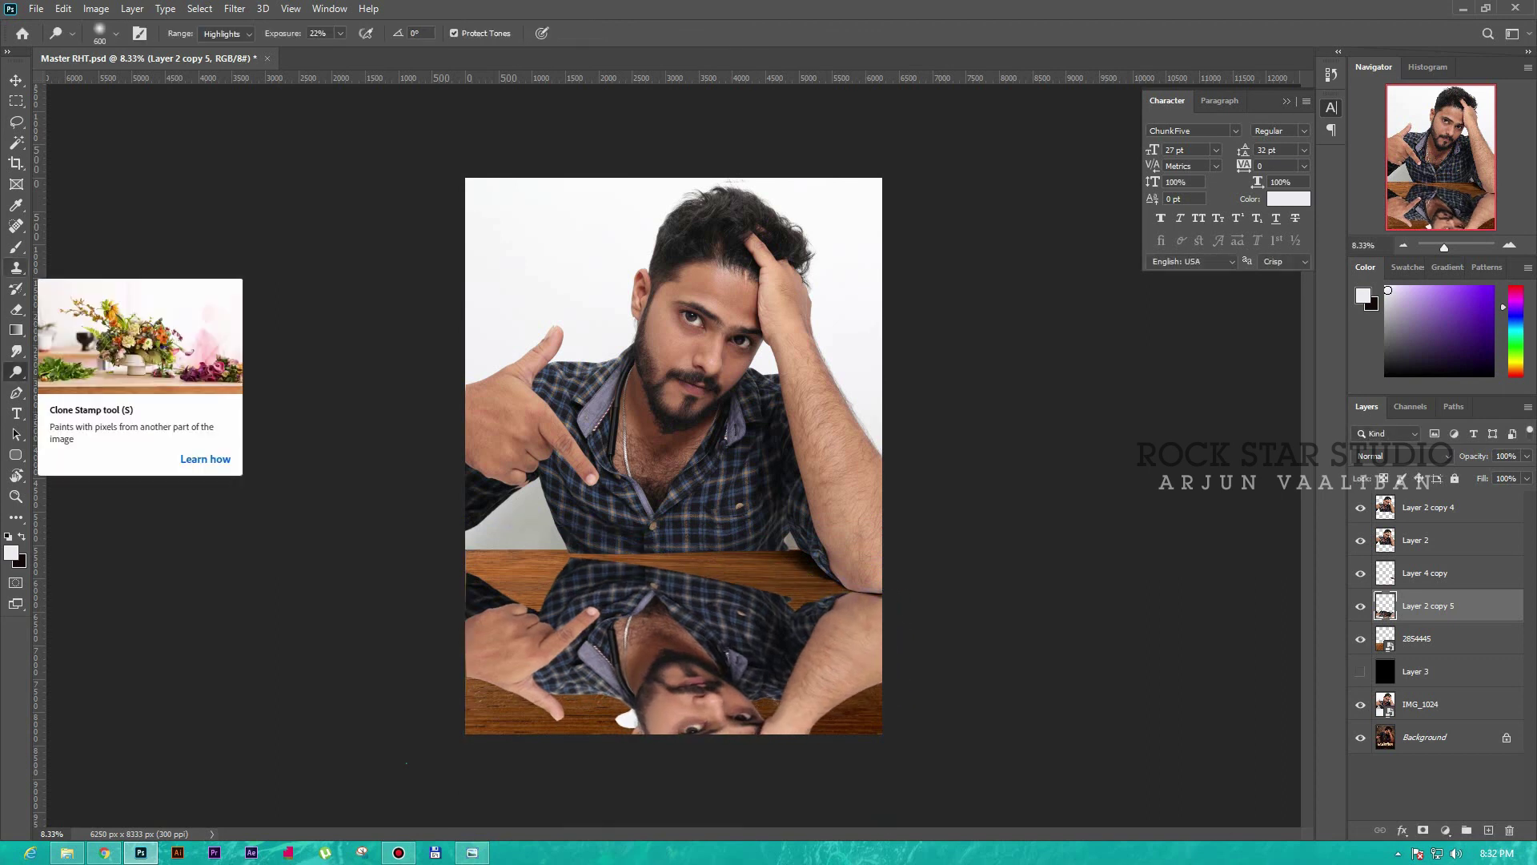
- Duplicate the reflection, move the copy below it, erase its lower part and merge
{"action": "key", "text": "ctrl+plus"}
{"action": "key", "text": "ctrl+j"}
{"action": "key", "text": "ctrl+t"}
{"action": "key", "text": "Return"}
{"action": "key", "text": "ctrl+bracketleft"}
{"action": "key", "text": "e"}
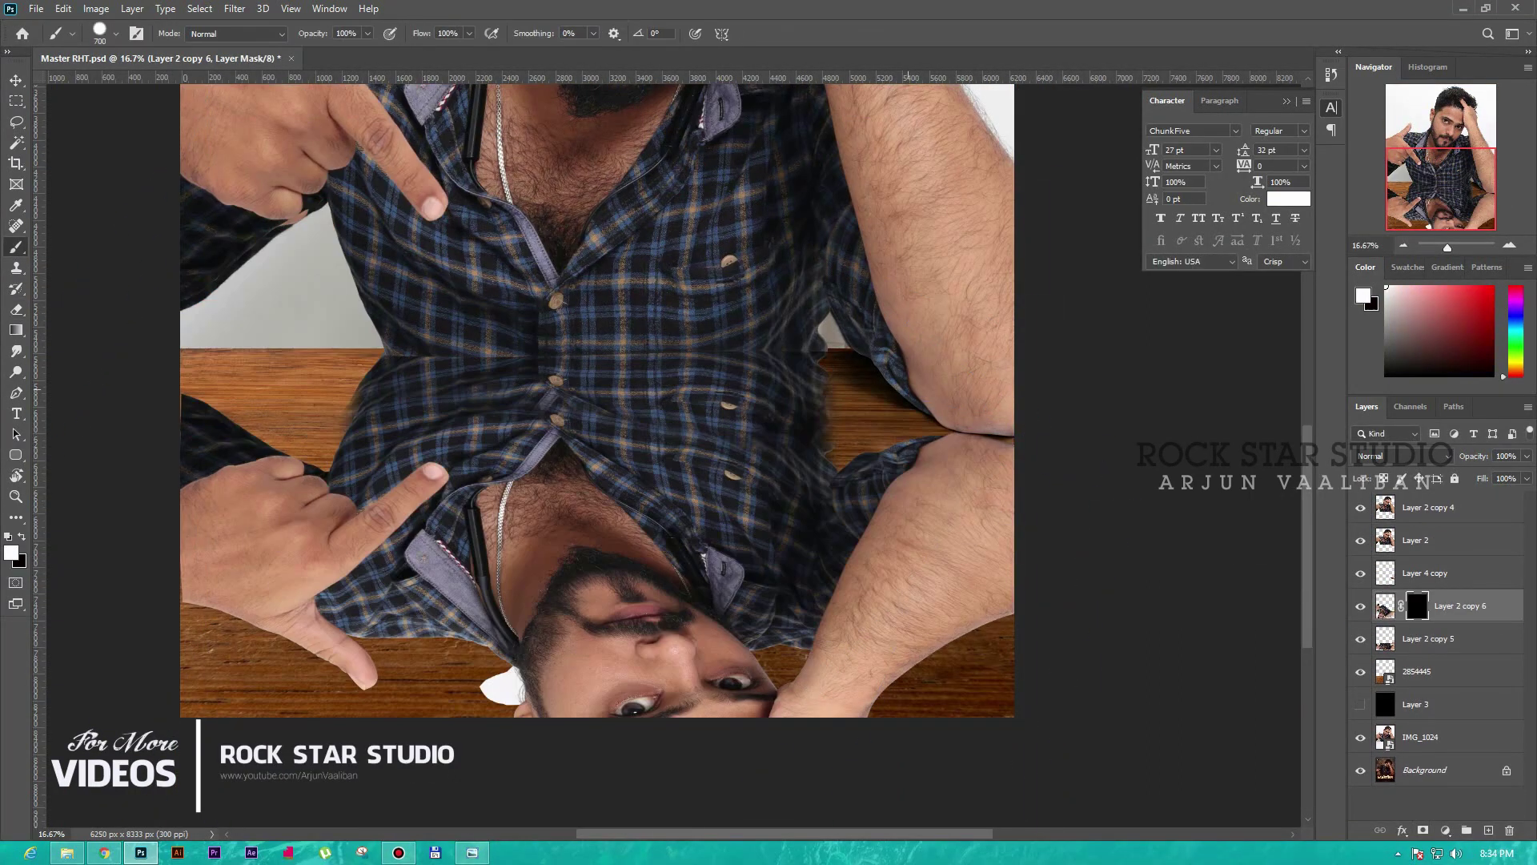
{"action": "key", "text": "ctrl+e"}
- Clone wood texture into the reflection, then undo back to the cleaner result
{"action": "key", "text": "s"}
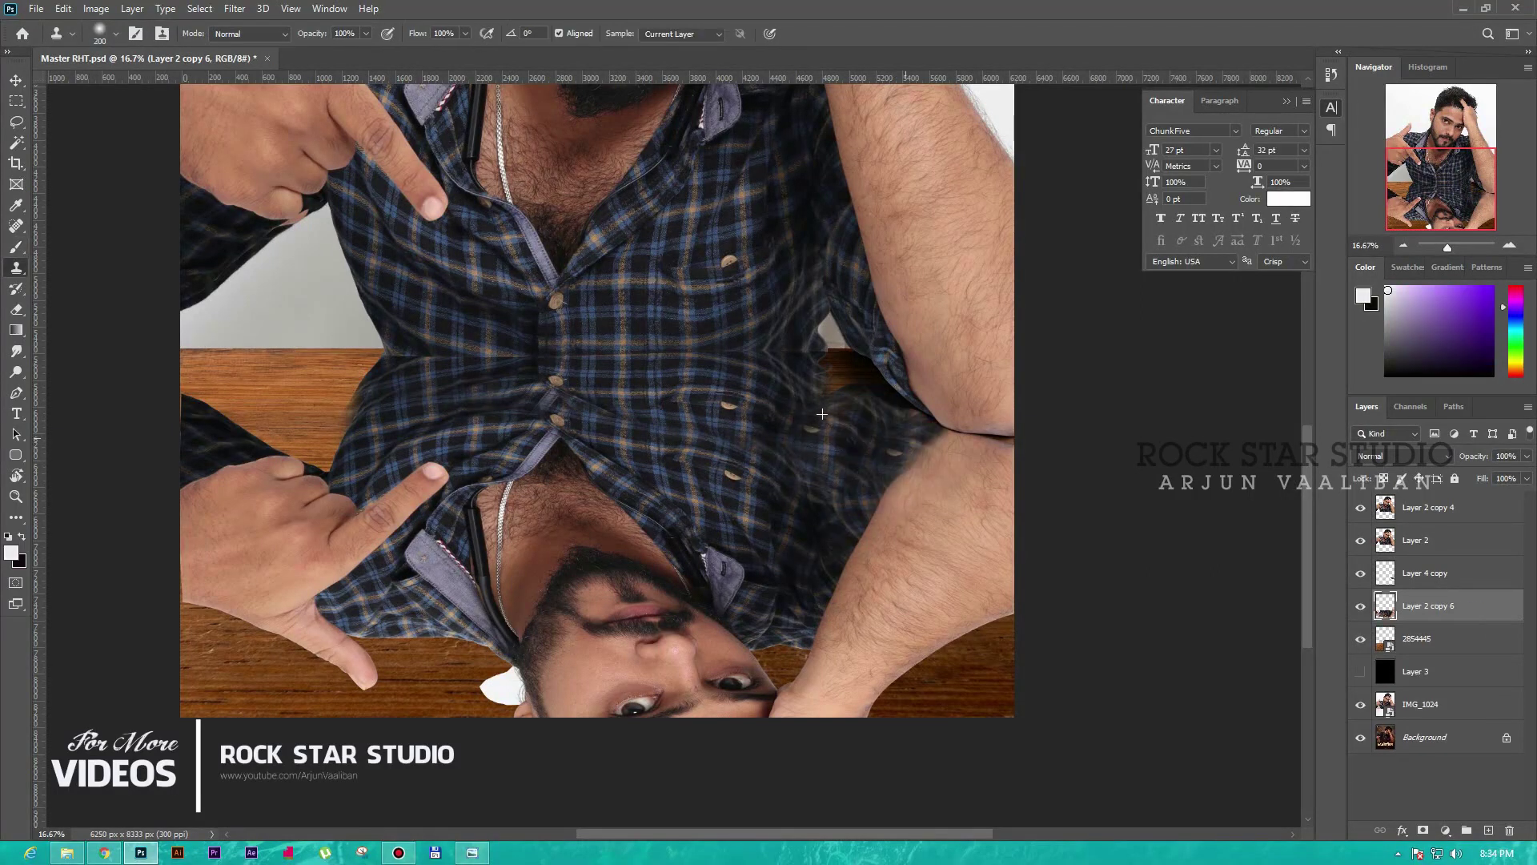
{"action": "key", "text": "ctrl+minus"}
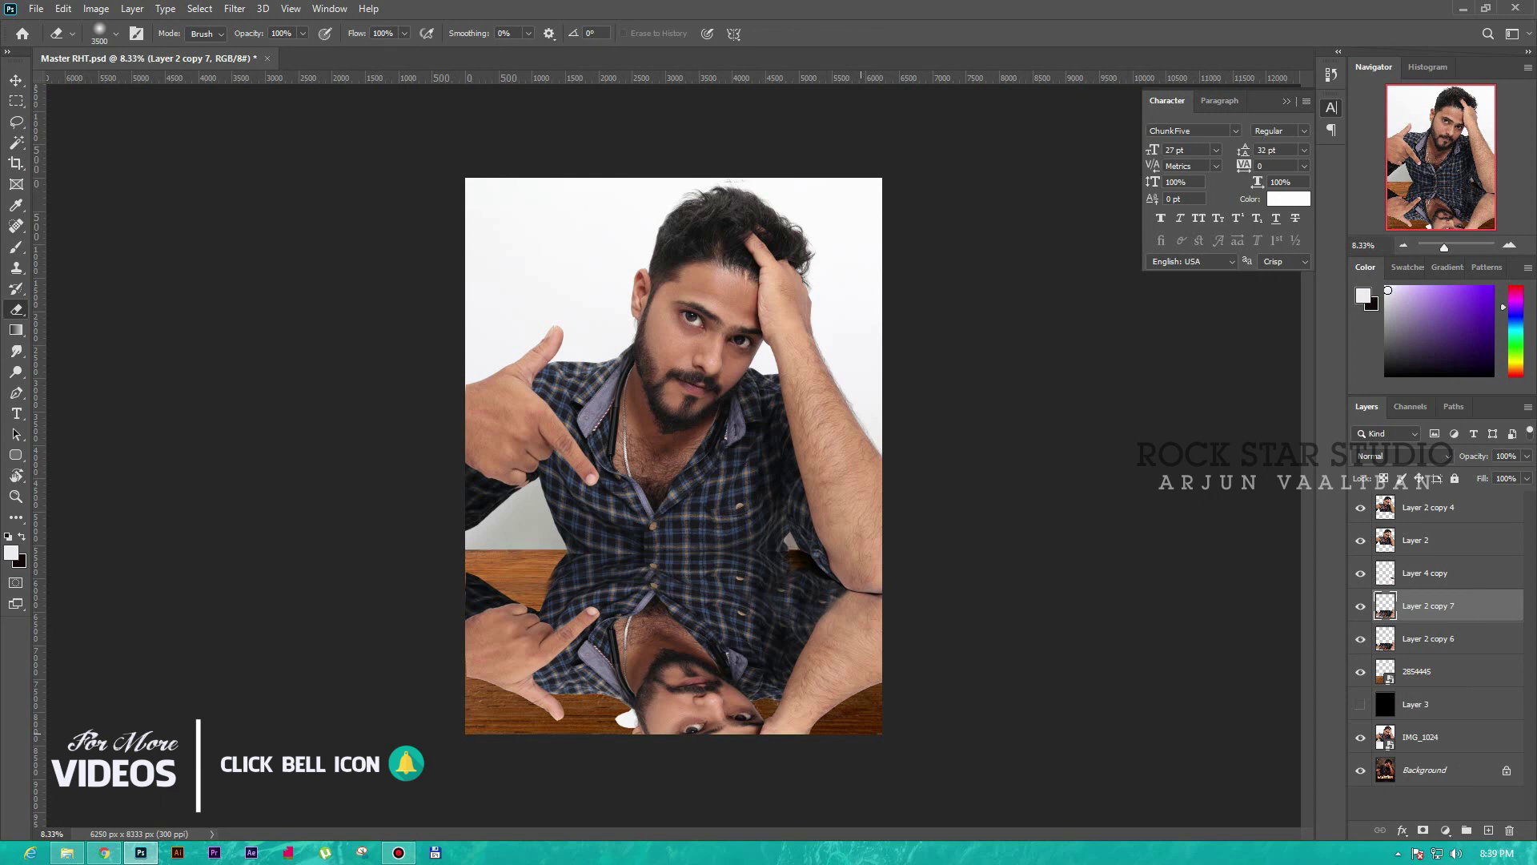
{"action": "left_click_drag", "start_coordinate": [833, 672], "coordinate": [513, 672]}
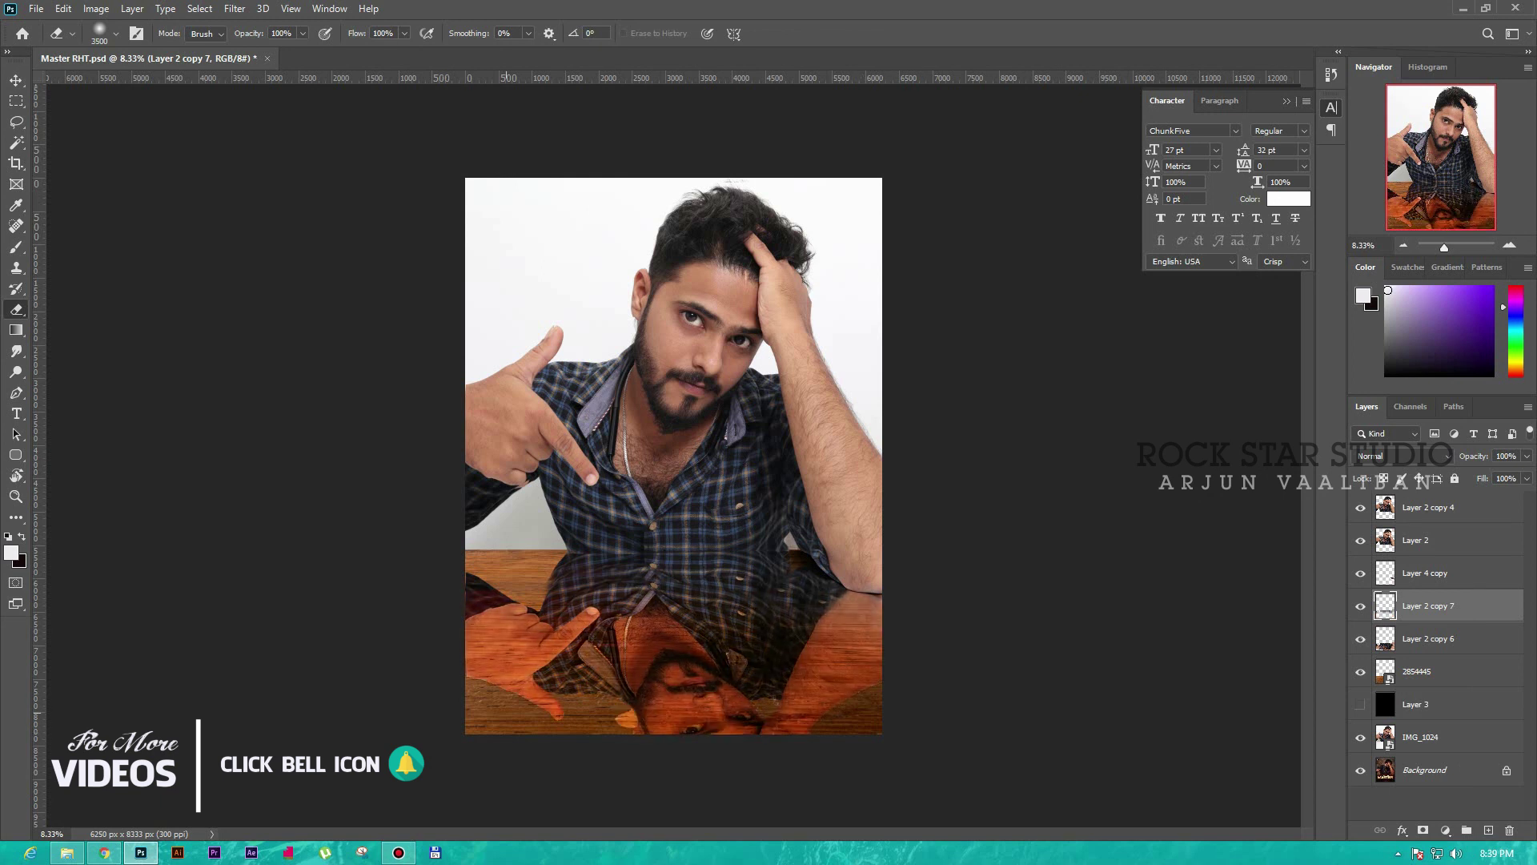
{"action": "key", "text": "alt+shift+bracketleft"}
{"action": "key", "text": "ctrl+z"}
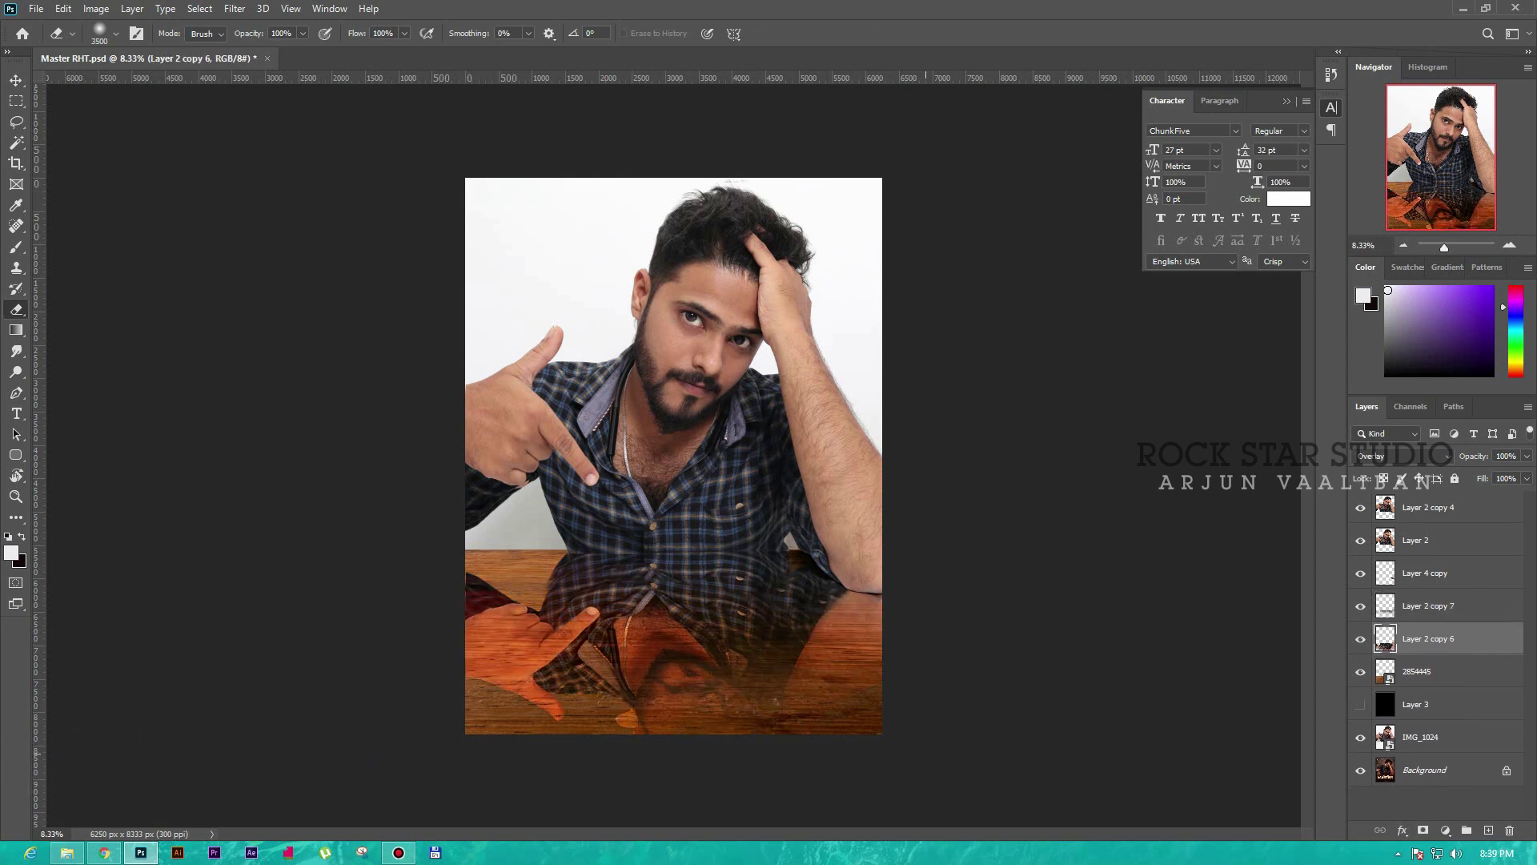
{"action": "key", "text": "ctrl+z"}
{"action": "key", "text": "ctrl+z"}
{"action": "key", "text": "ctrl+z"}
{"action": "key", "text": "ctrl+z"}
{"action": "key", "text": "ctrl+z"}
{"action": "key", "text": "ctrl+z"}
{"action": "key", "text": "ctrl+z"}
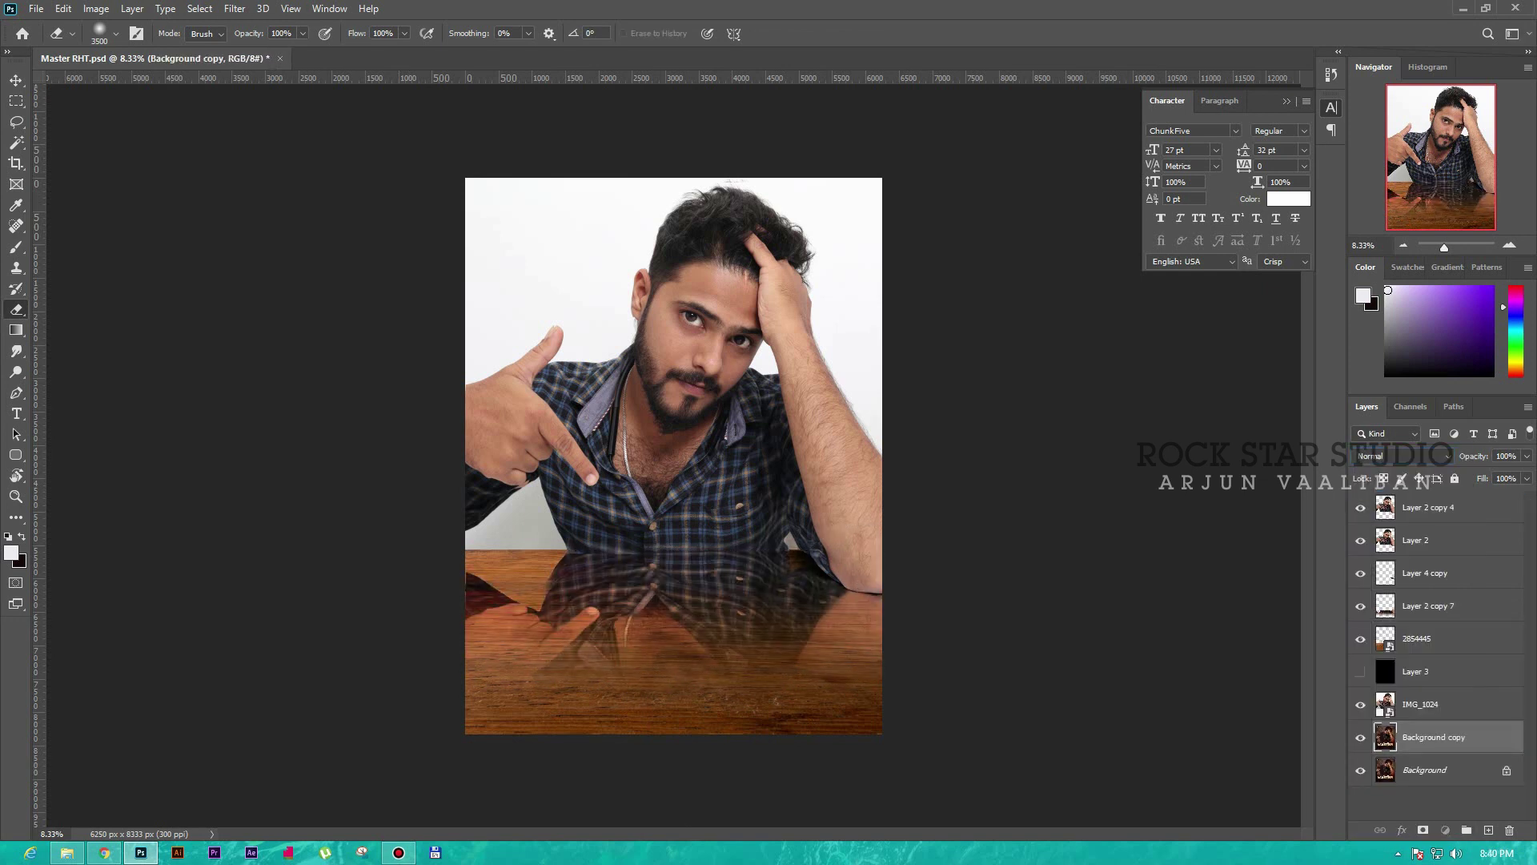
{"action": "left_click", "coordinate": [1401, 456]}
- Preview Smudge Stick in the Filter Gallery and close it without applying
{"action": "left_click", "coordinate": [235, 8]}
{"action": "left_click", "coordinate": [256, 66]}
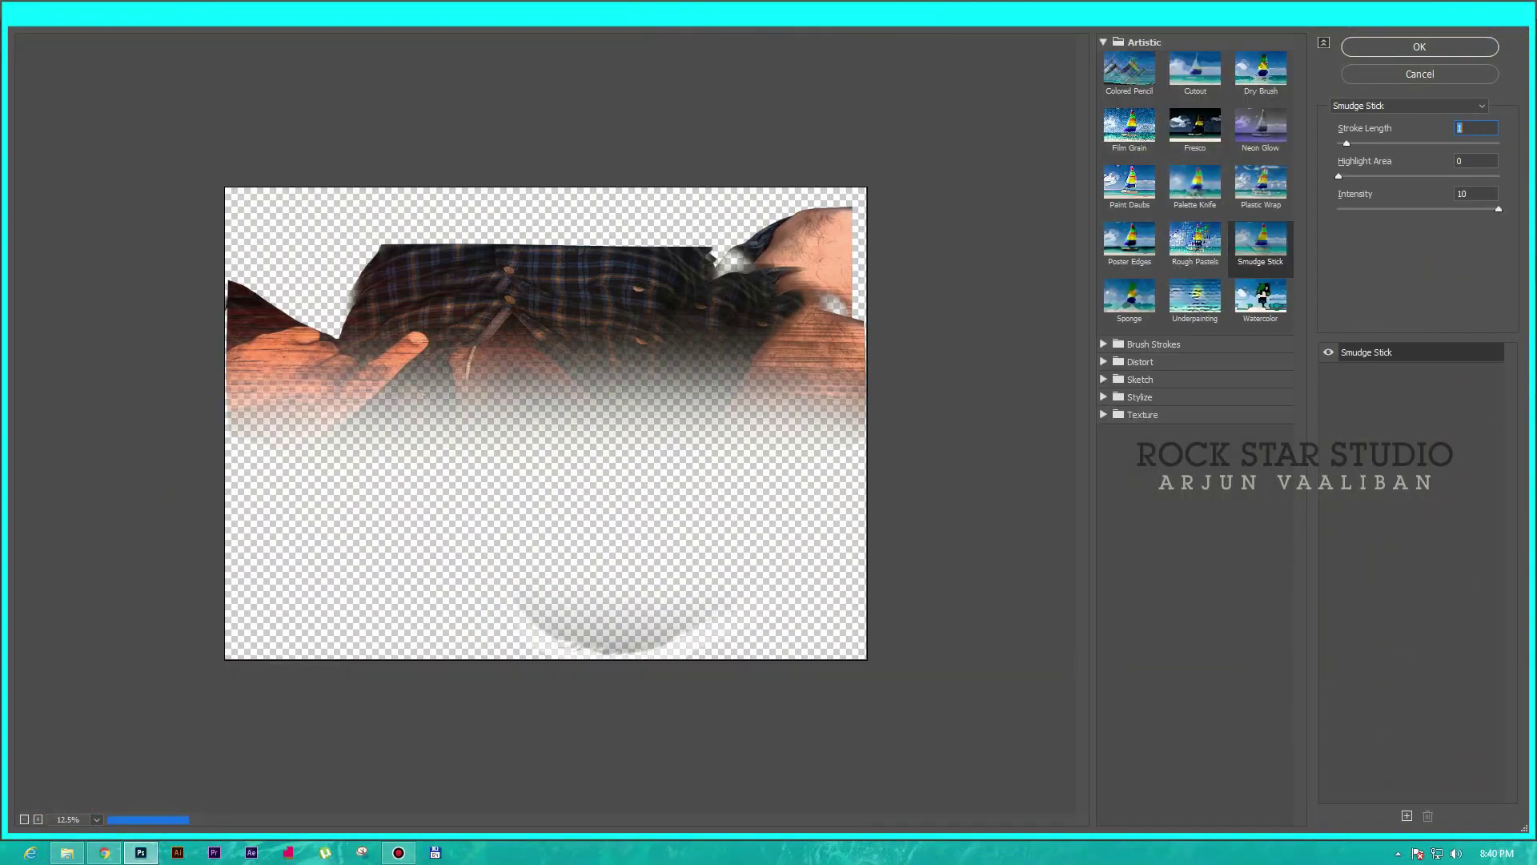
{"action": "key", "text": "Escape"}
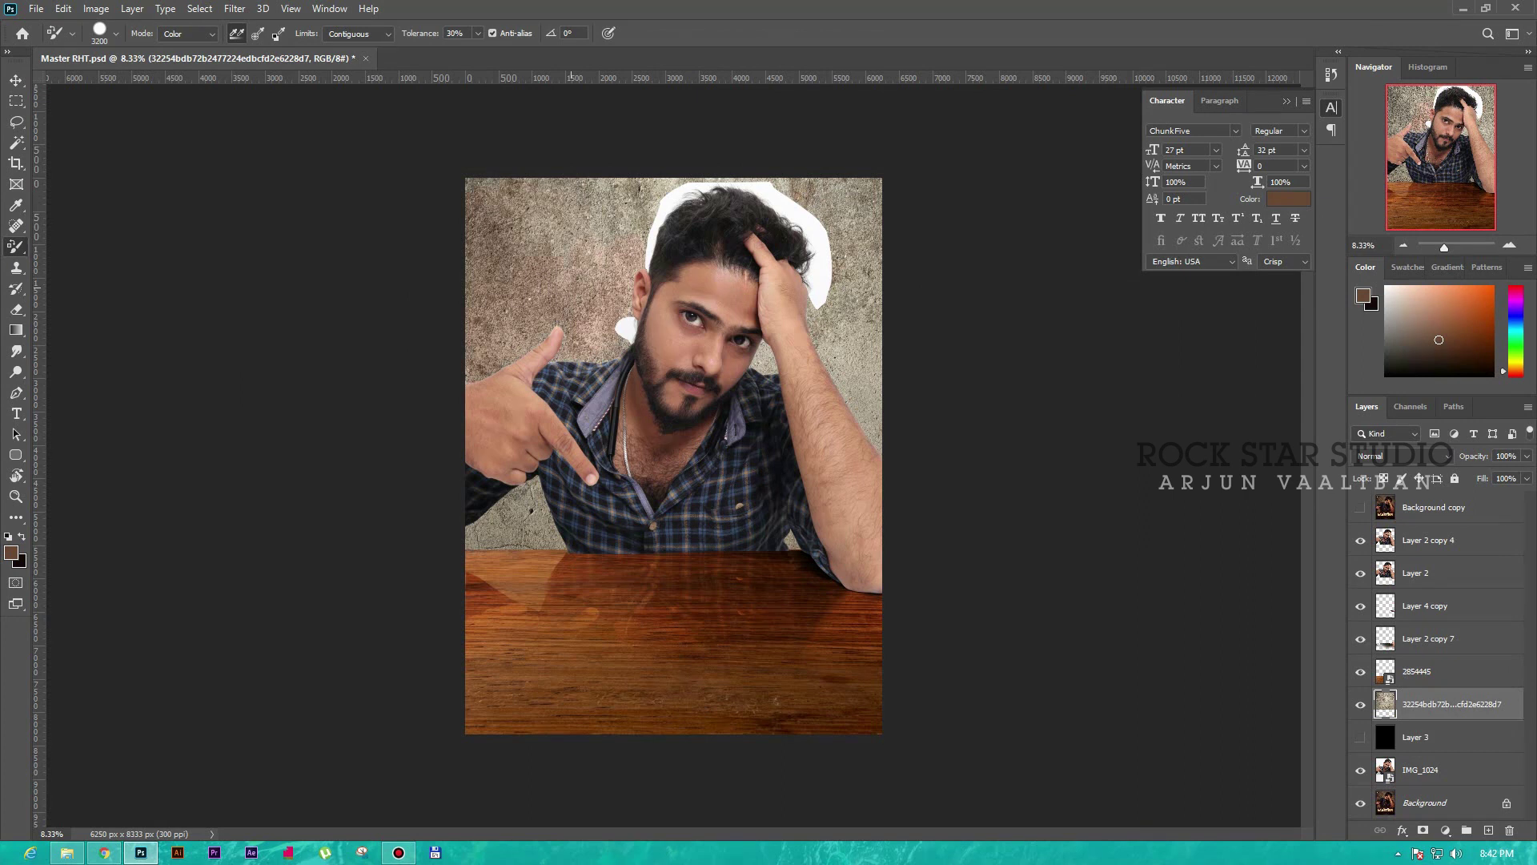
- Lower Layer 5's opacity to about half and set the dark gradient layer to Multiply
{"action": "key", "text": "ctrl+minus"}
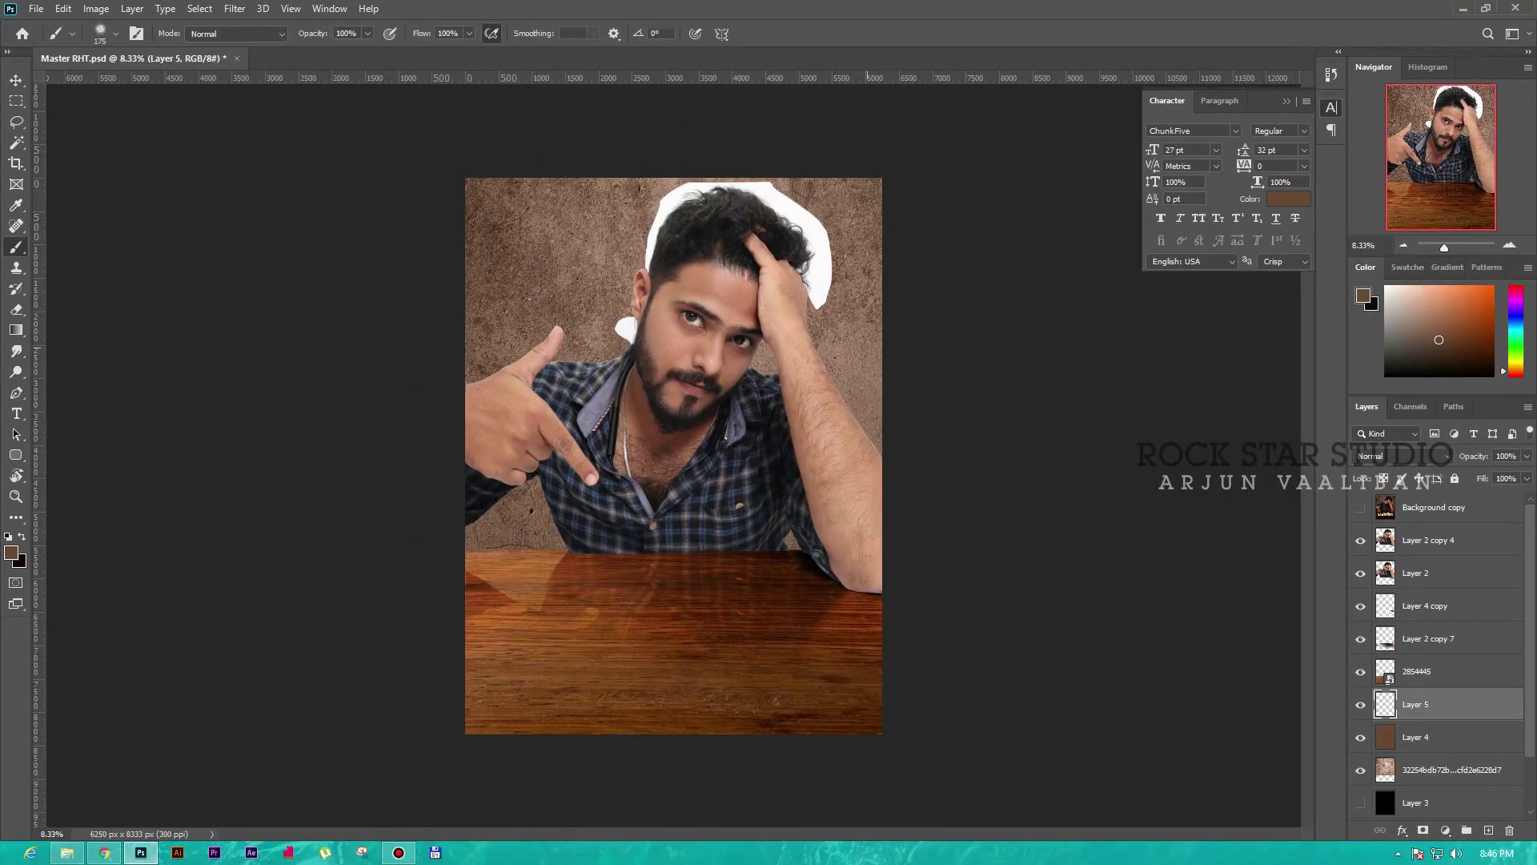
{"action": "left_click_drag", "start_coordinate": [1527, 456], "coordinate": [1487, 475]}
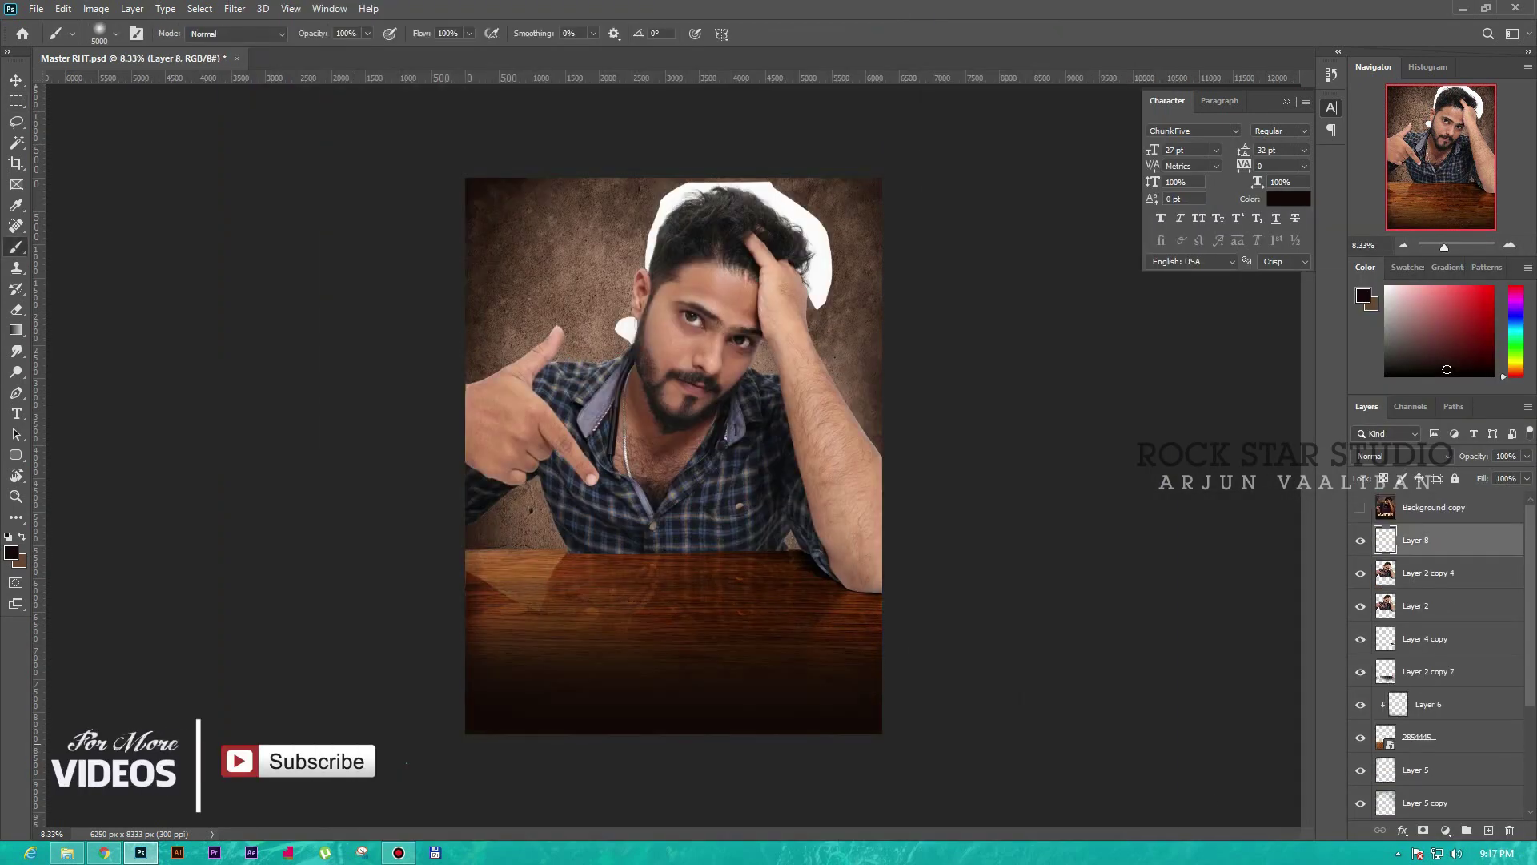
{"action": "key", "text": "ctrl+z"}
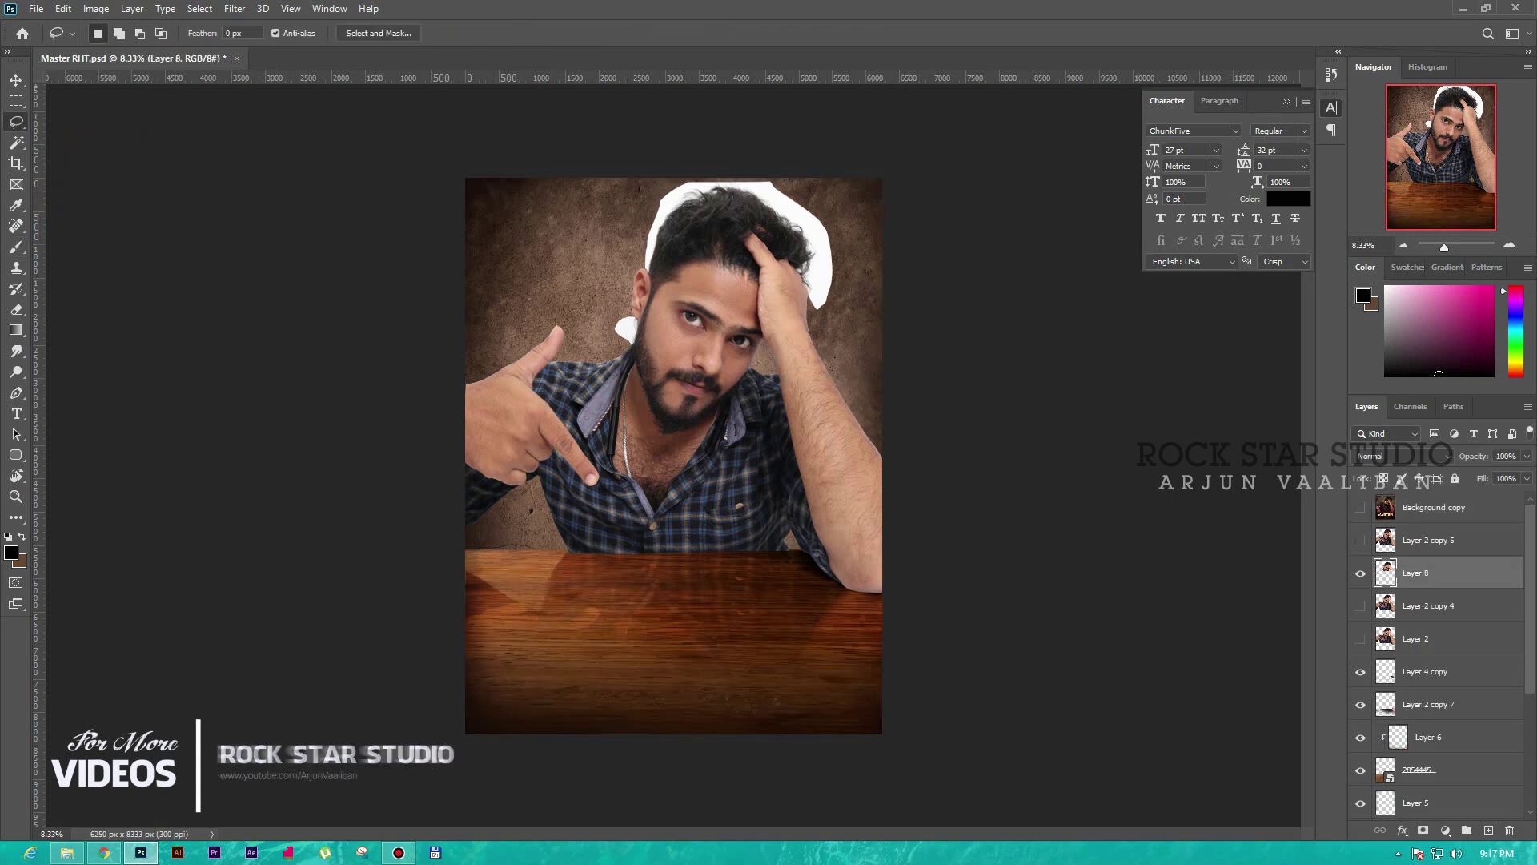
{"action": "key", "text": "shift+alt+m"}
{"action": "key", "text": "ctrl+m"}
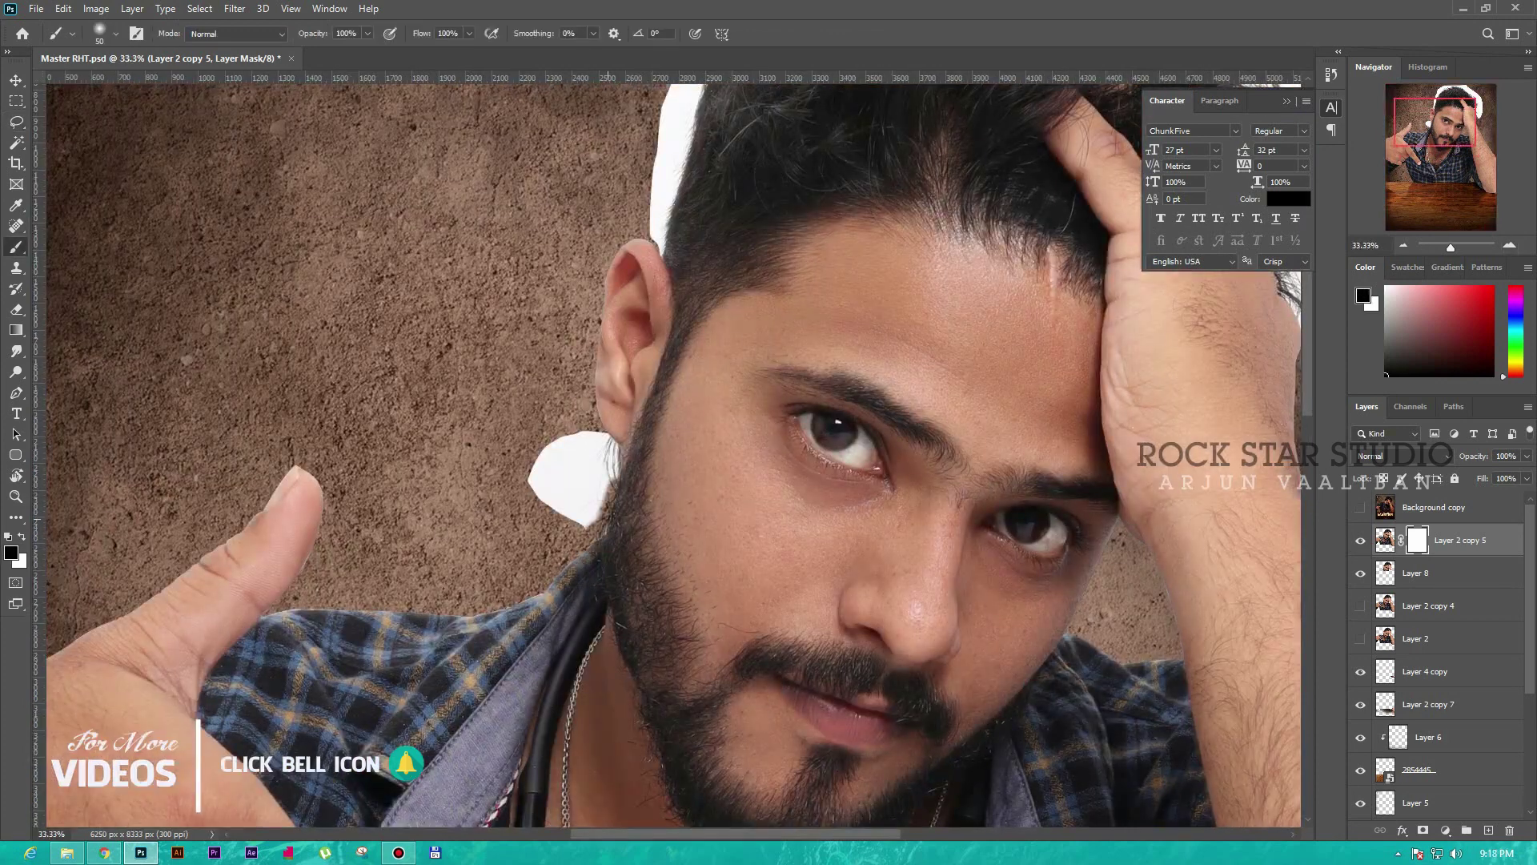
- Inspect the white edges around the hair, then bring up the Replace Color adjustment
{"action": "scroll", "coordinate": [576, 480], "scroll_direction": "up", "scroll_amount": 5}
{"action": "scroll", "coordinate": [720, 520], "scroll_direction": "right", "scroll_amount": 3}
{"action": "left_click_drag", "start_coordinate": [977, 417], "coordinate": [929, 608]}
{"action": "scroll", "coordinate": [960, 657], "scroll_direction": "up", "scroll_amount": 2}
{"action": "key", "text": "ctrl+minus"}
{"action": "key", "text": "ctrl+minus"}
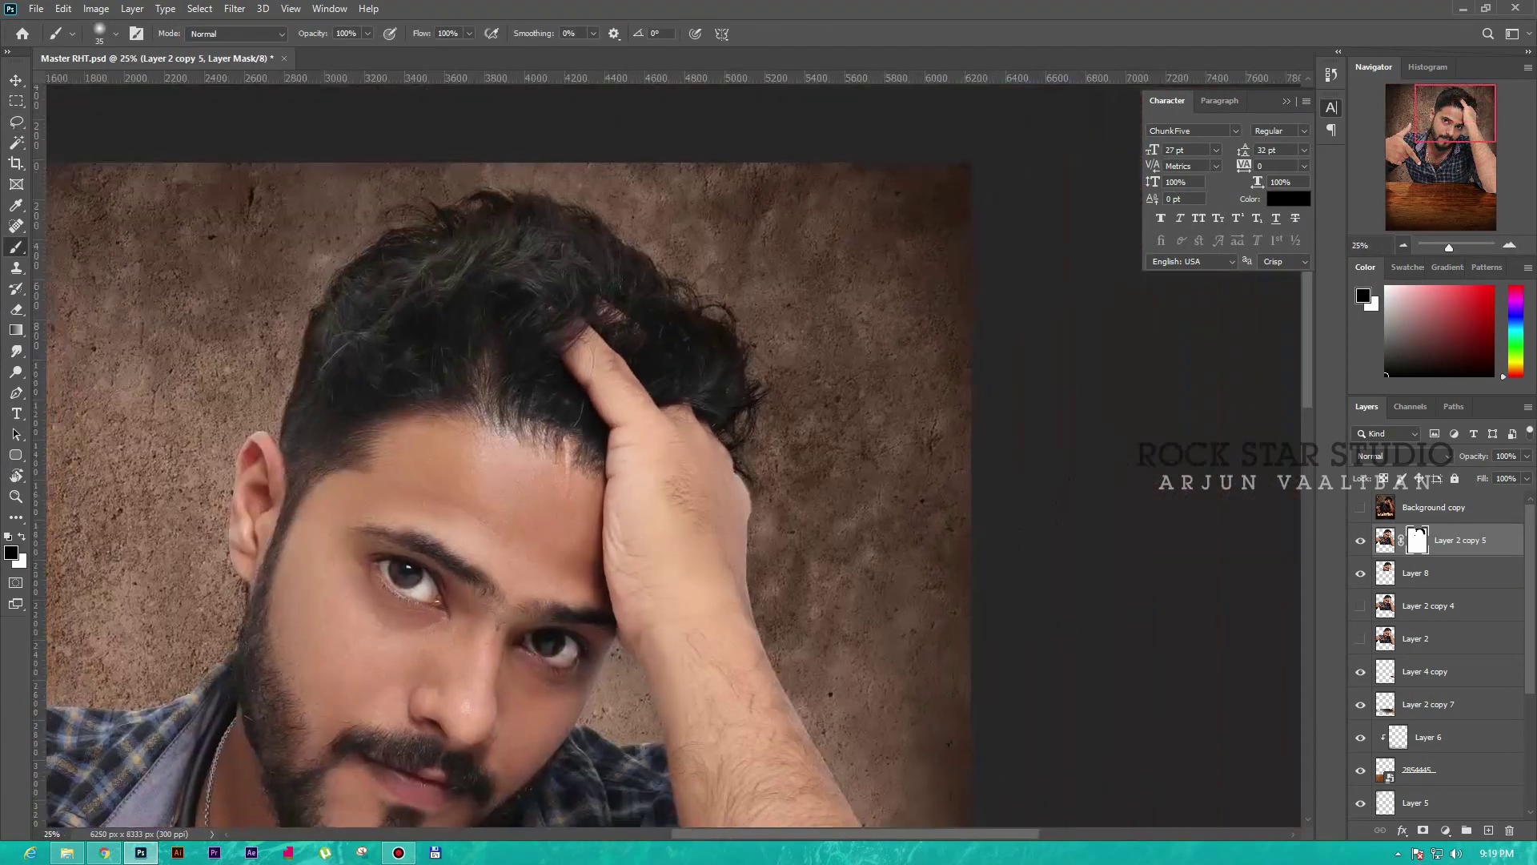
{"action": "key", "text": "ctrl+minus"}
{"action": "key", "text": "ctrl+minus"}
{"action": "key", "text": "ctrl+minus"}
{"action": "key", "text": "ctrl+minus"}
{"action": "left_click", "coordinate": [96, 9]}
{"action": "left_click", "coordinate": [293, 390]}
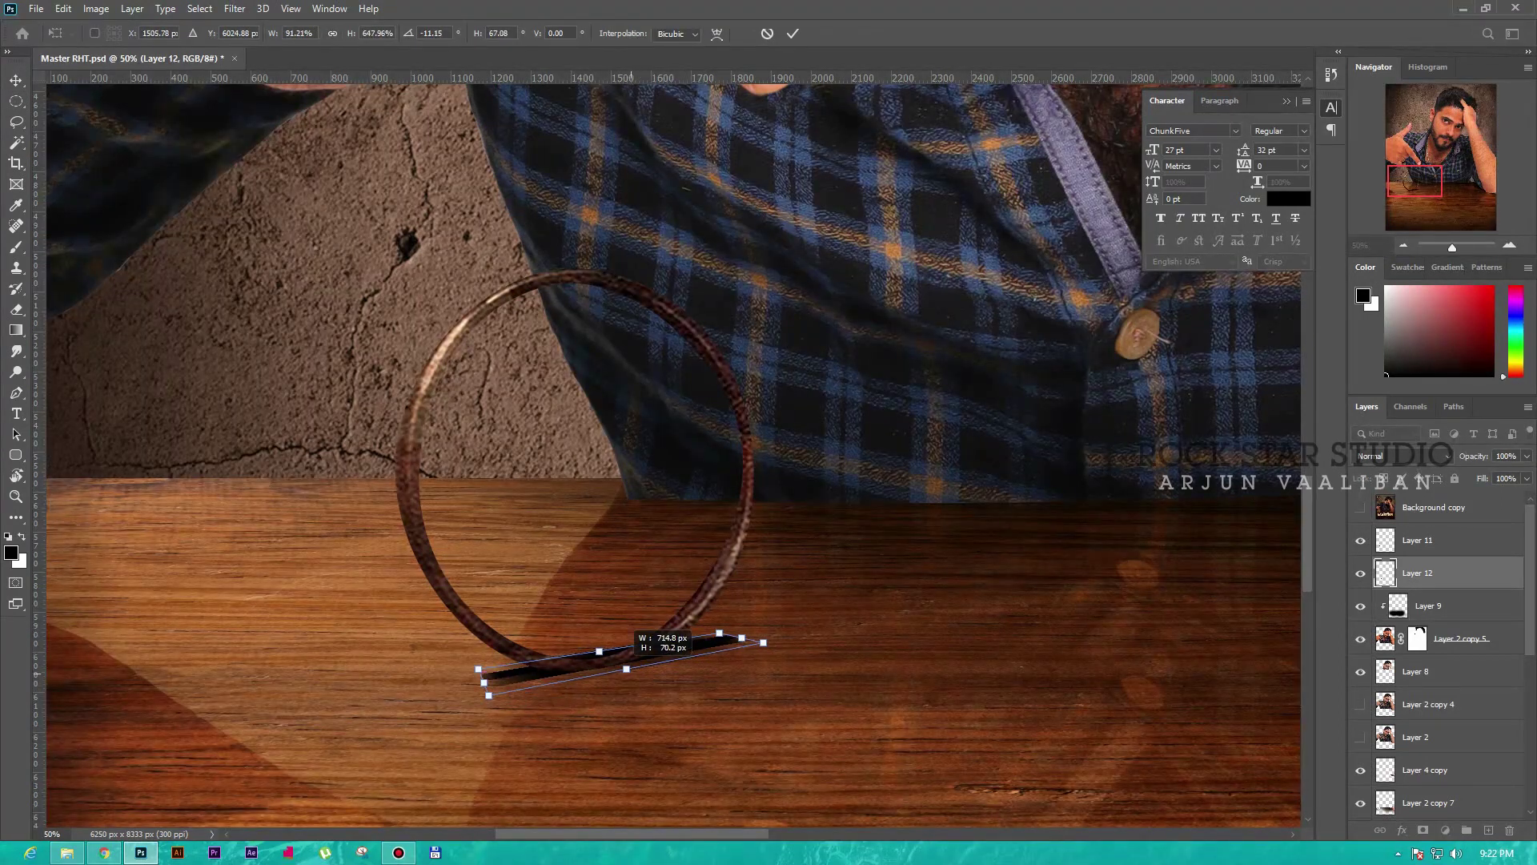
- Motion-blur the bangle's shadow and flip a duplicate bangle beneath it as a reflection
{"action": "key", "text": "ctrl+alt+f"}
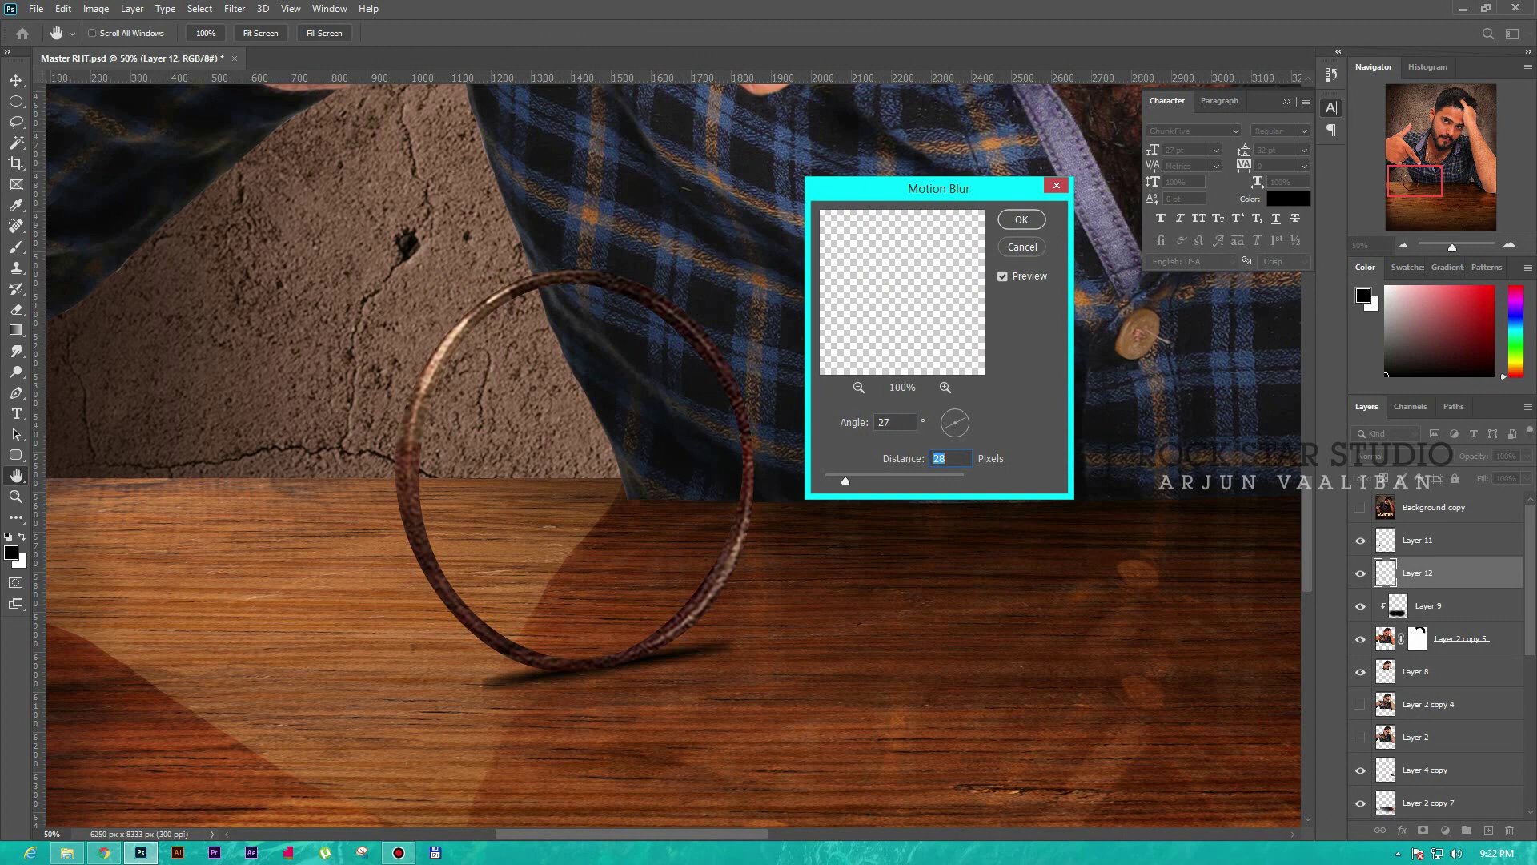
{"action": "key", "text": "Return"}
{"action": "left_click_drag", "start_coordinate": [1417, 540], "coordinate": [1417, 592]}
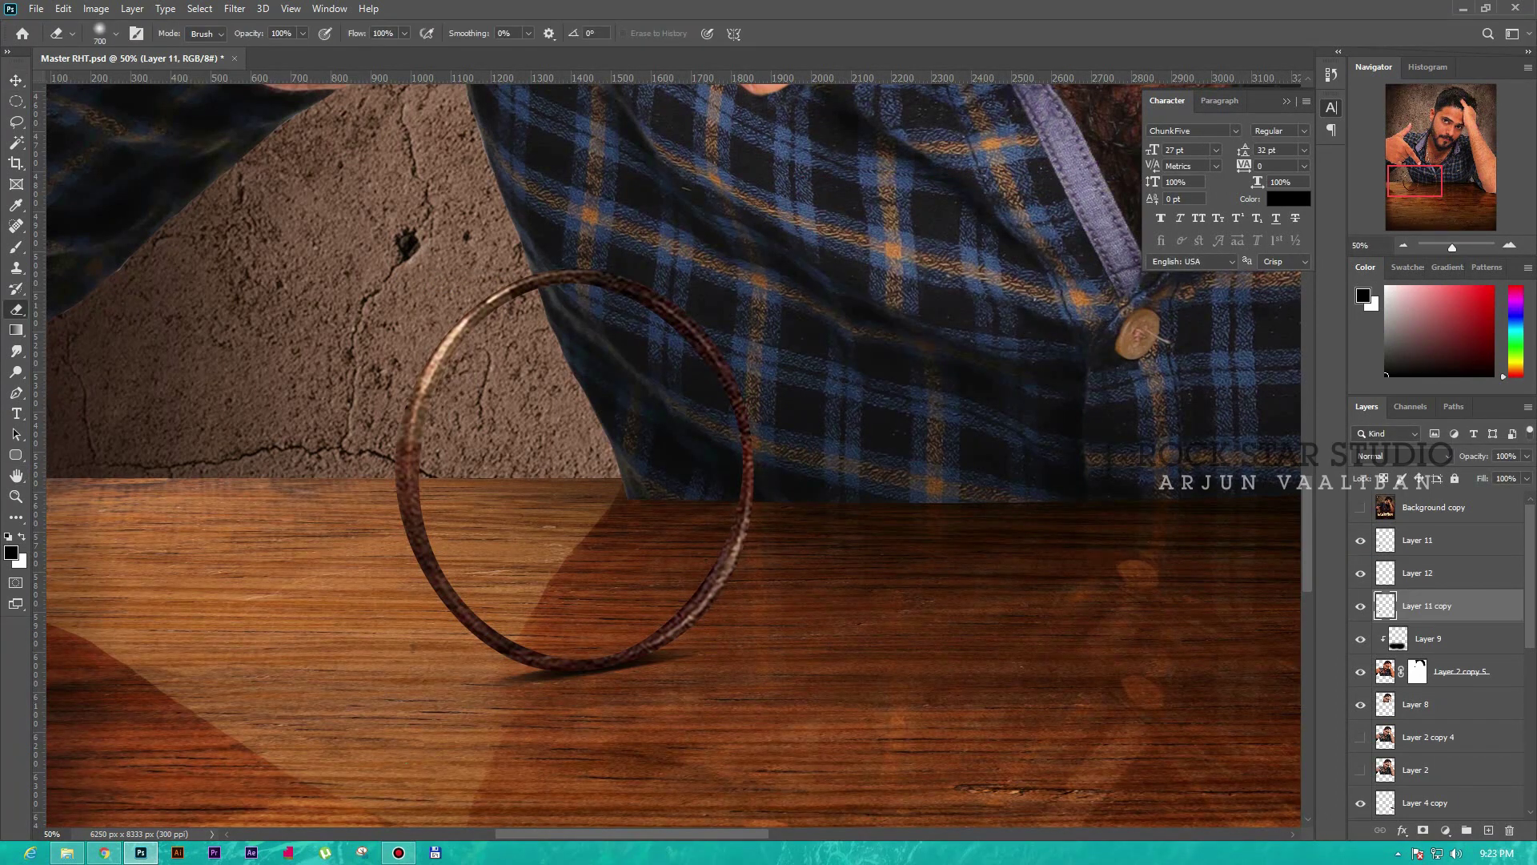
{"action": "key", "text": "ctrl+t"}
{"action": "left_click_drag", "start_coordinate": [587, 272], "coordinate": [587, 753]}
{"action": "left_click_drag", "start_coordinate": [780, 608], "coordinate": [781, 570]}
{"action": "key", "text": "Return"}
{"action": "left_click", "coordinate": [1401, 455]}
- Fade the reflection's bottom, set it to Soft Light, and apply Motion Blur
{"action": "left_click", "coordinate": [1385, 635]}
{"action": "key", "text": "e"}
{"action": "left_click", "coordinate": [1401, 455]}
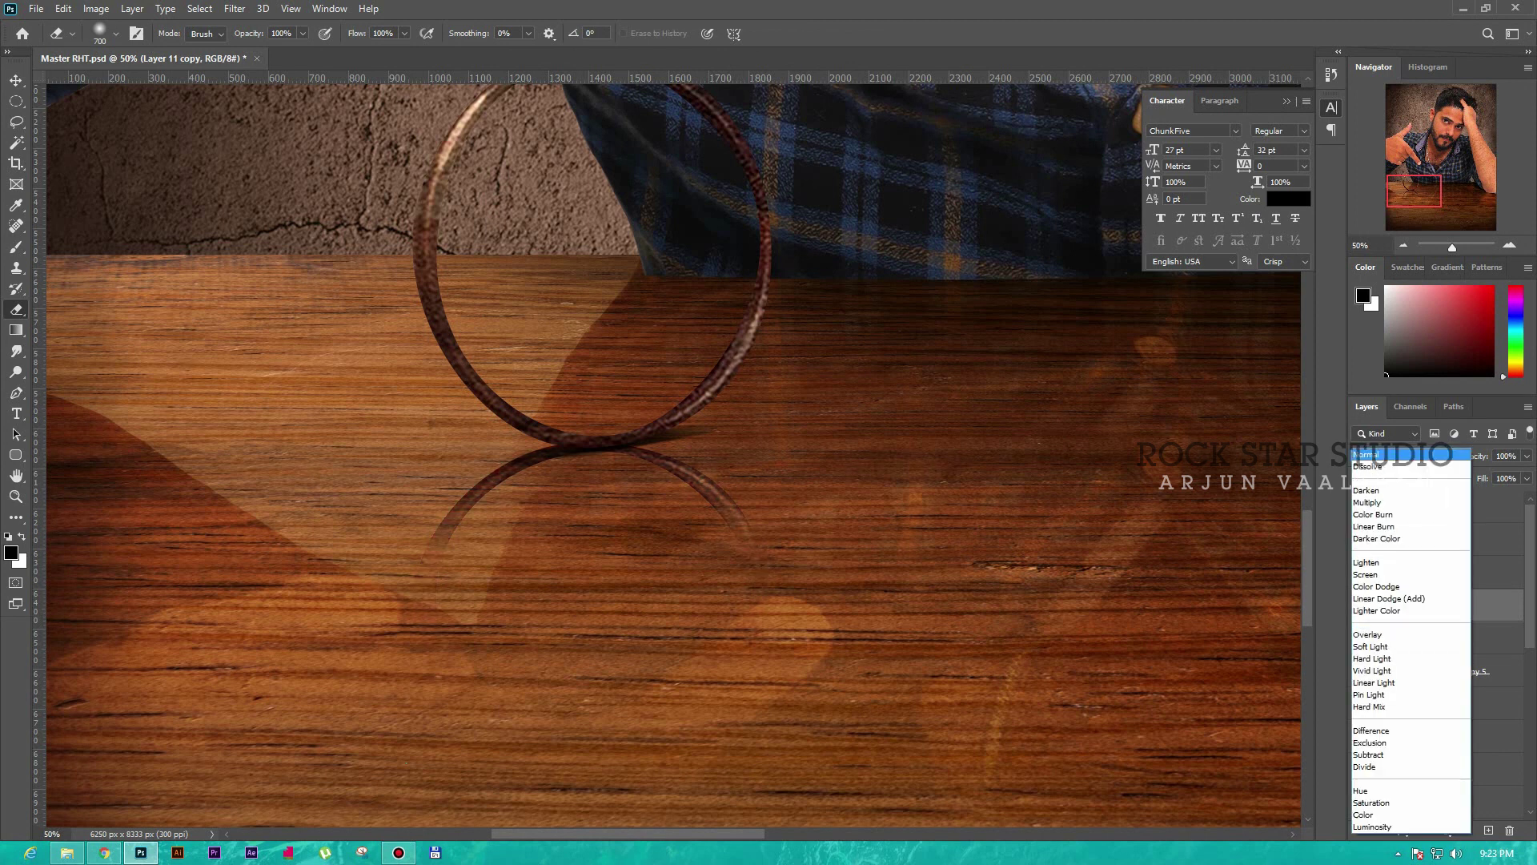
{"action": "left_click", "coordinate": [1393, 633]}
{"action": "left_click", "coordinate": [235, 8]}
{"action": "left_click", "coordinate": [256, 185]}
{"action": "left_click", "coordinate": [472, 296]}
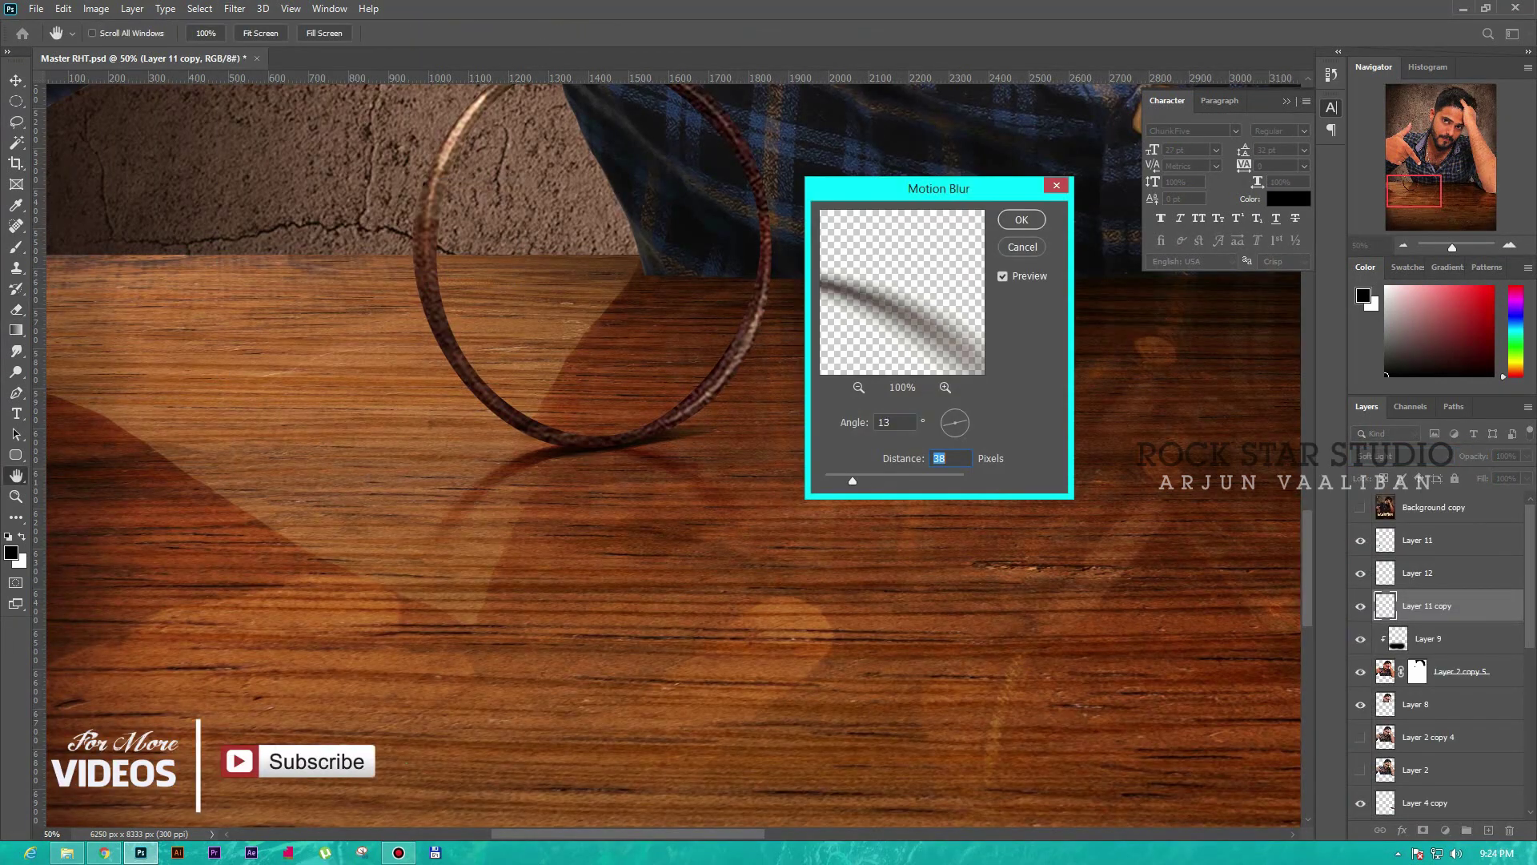
{"action": "key", "text": "Return"}
{"action": "key", "text": "ctrl+0"}
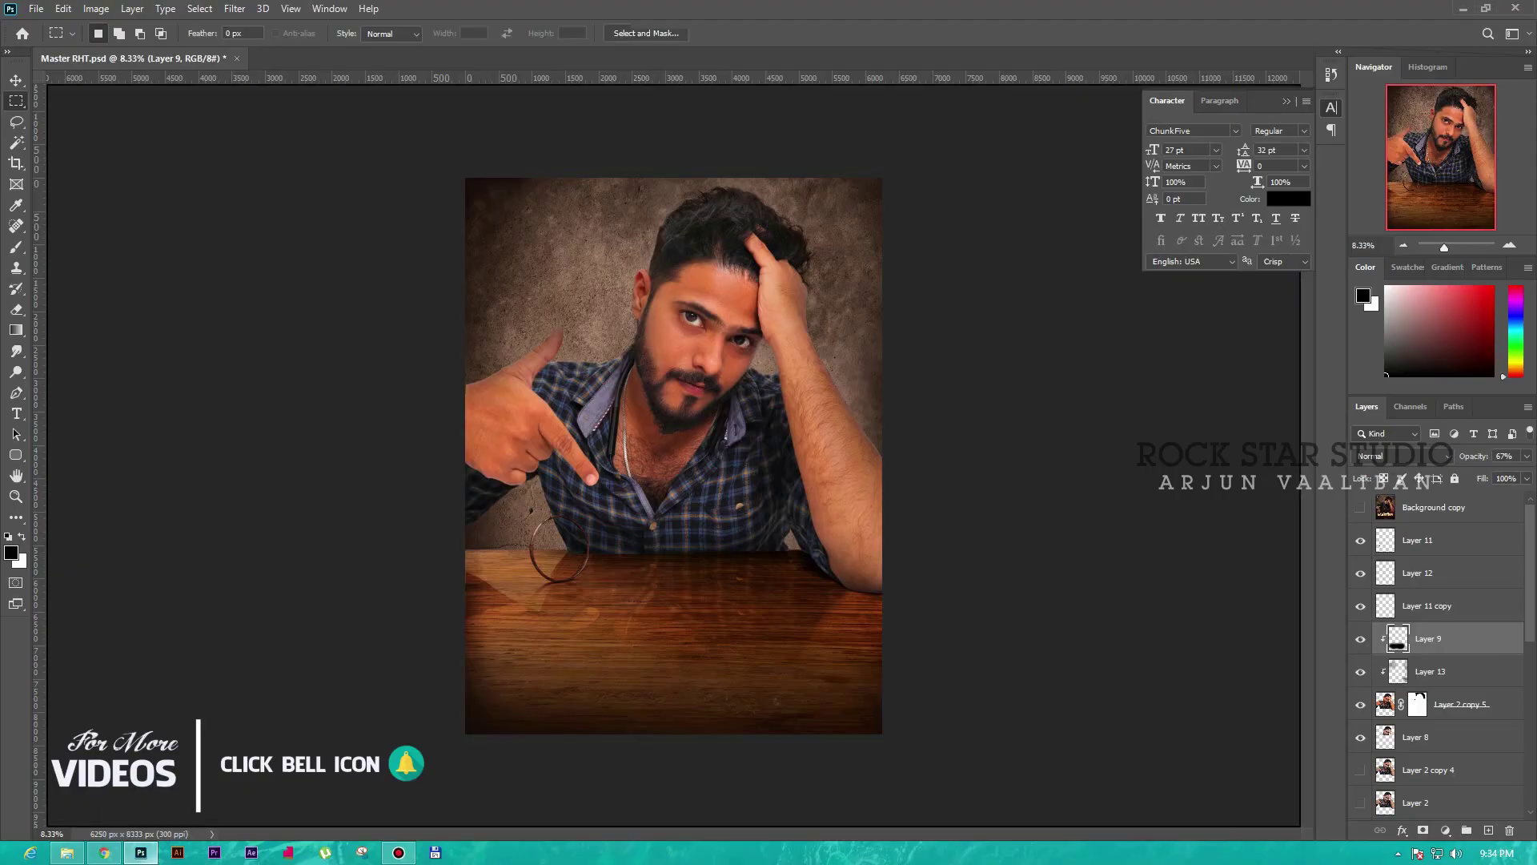
- Place the hip flask image and scale it into the poster's bottom-left corner
{"action": "left_click_drag", "start_coordinate": [176, 780], "coordinate": [673, 448]}
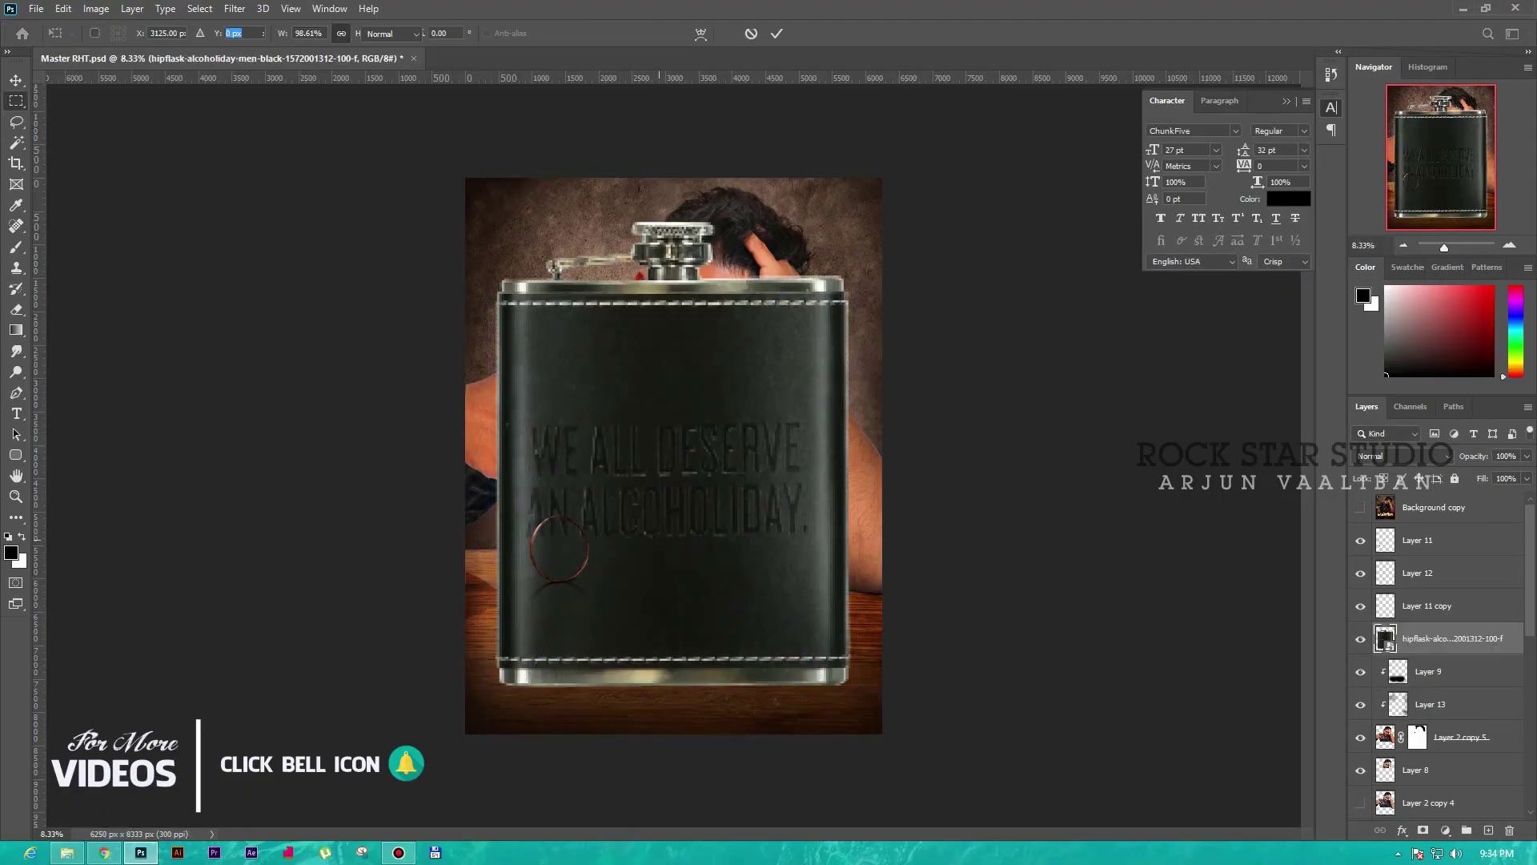
{"action": "left_click_drag", "start_coordinate": [862, 173], "coordinate": [584, 590]}
{"action": "left_click_drag", "start_coordinate": [520, 640], "coordinate": [409, 504]}
{"action": "scroll", "coordinate": [344, 561], "scroll_direction": "up", "scroll_amount": 2}
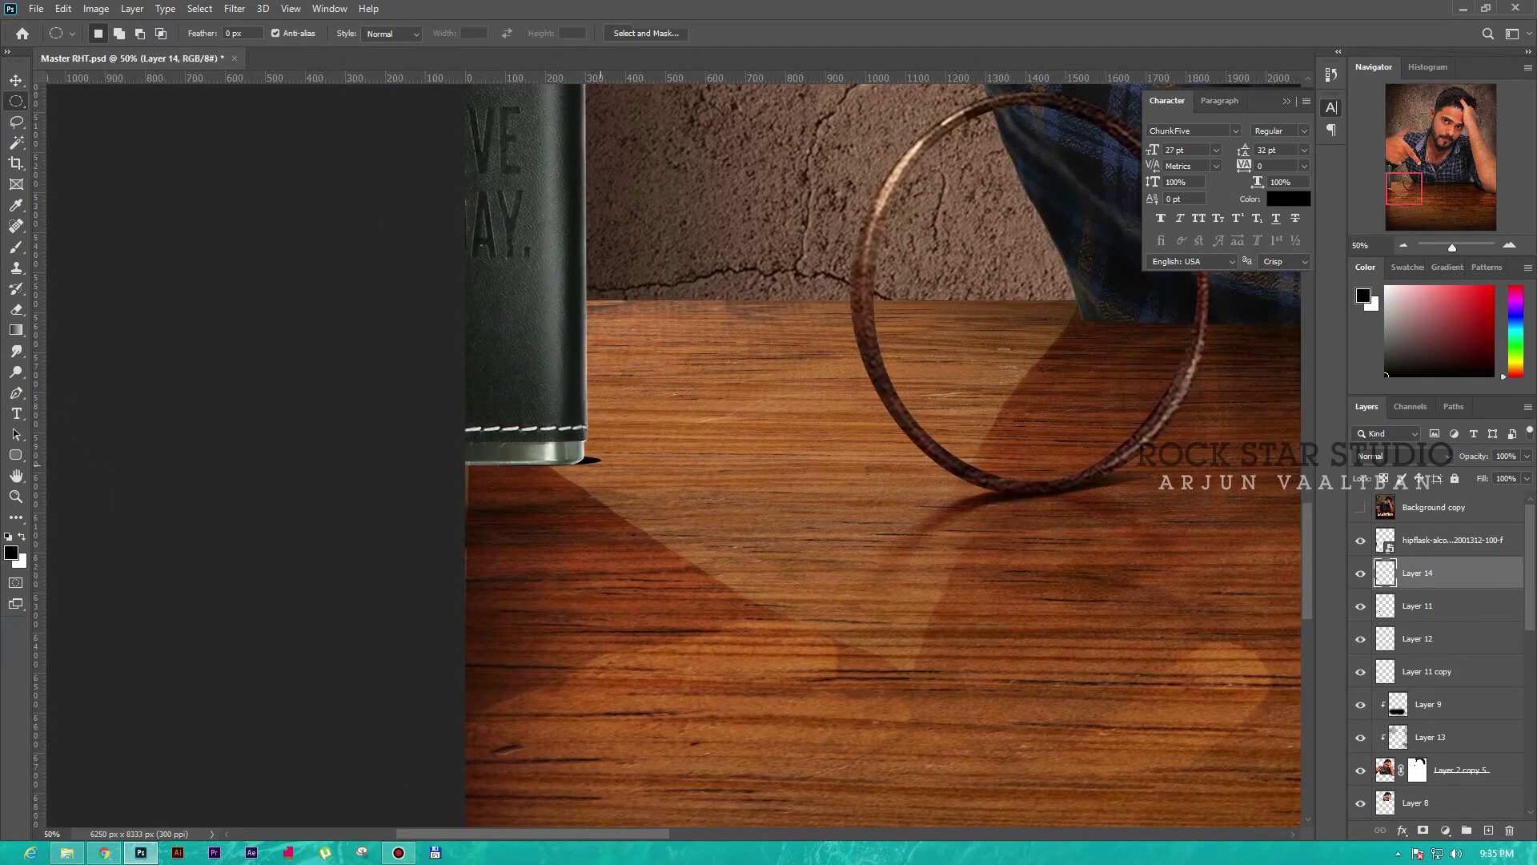
- Apply a Motion Blur and set a flipped flask copy below it as a reflection
{"action": "left_click", "coordinate": [235, 8]}
{"action": "left_click", "coordinate": [464, 282]}
{"action": "left_click", "coordinate": [1019, 220]}
{"action": "key", "text": "v"}
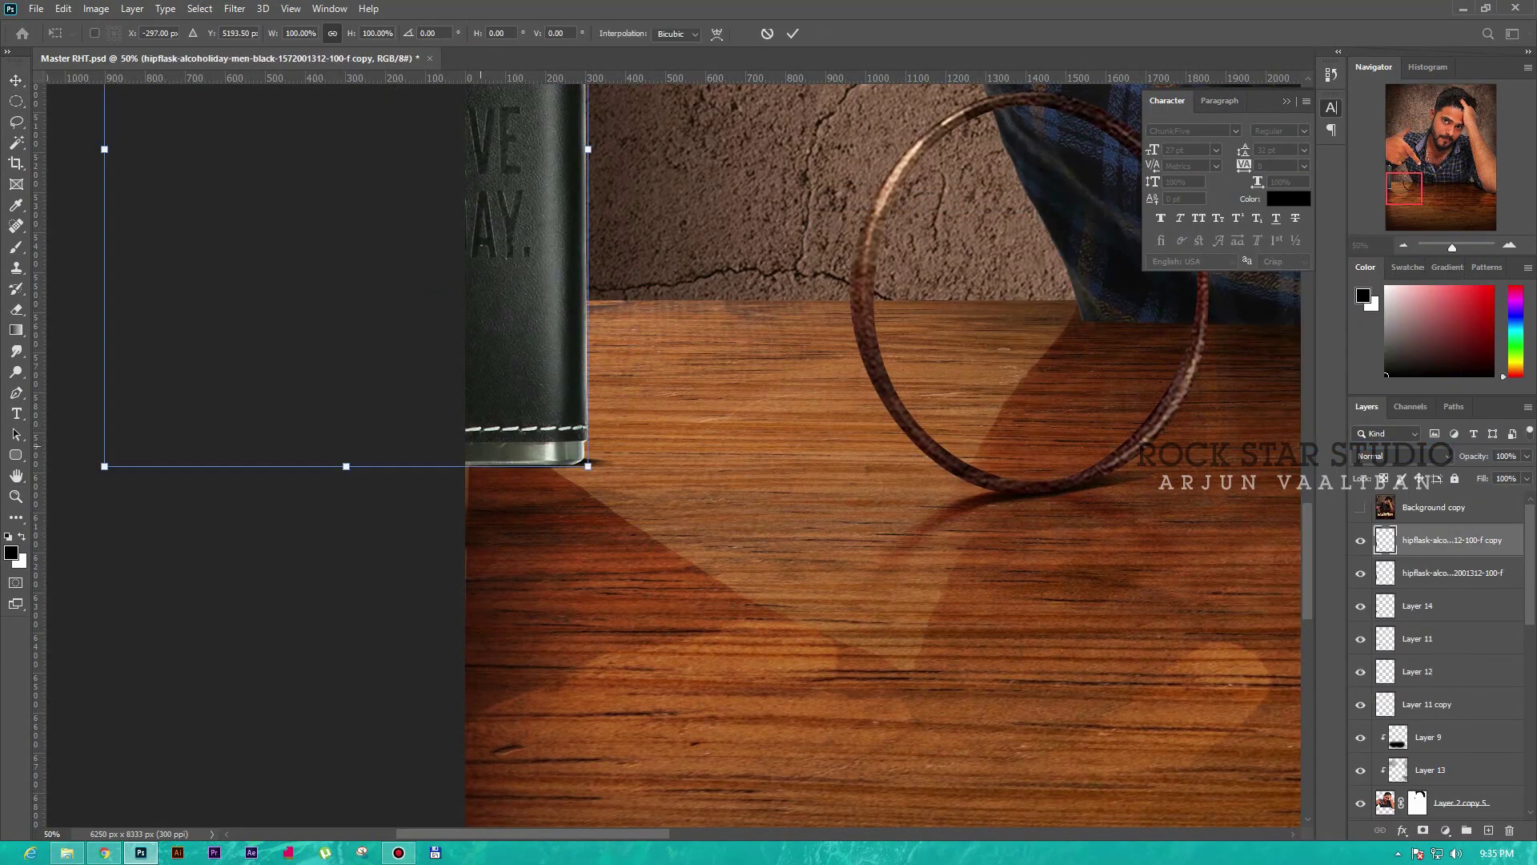
{"action": "left_click_drag", "start_coordinate": [531, 283], "coordinate": [531, 601]}
{"action": "key", "text": "Return"}
- Blend the flask reflection as Overlay and reduce the flask's saturation to -67
{"action": "key", "text": "shift+alt+o"}
{"action": "left_click", "coordinate": [235, 8]}
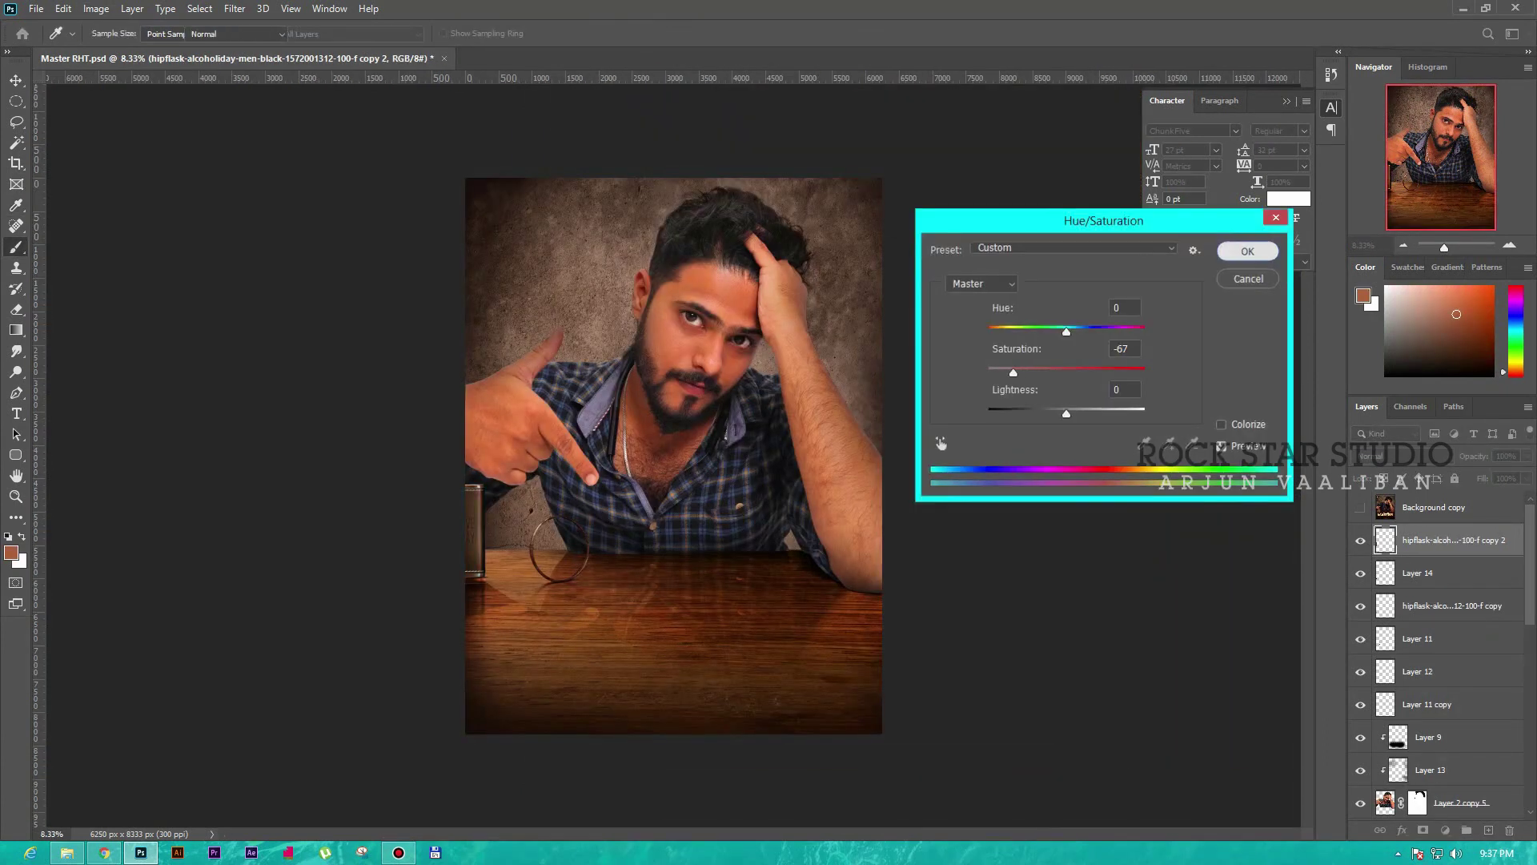
{"action": "key", "text": "Return"}
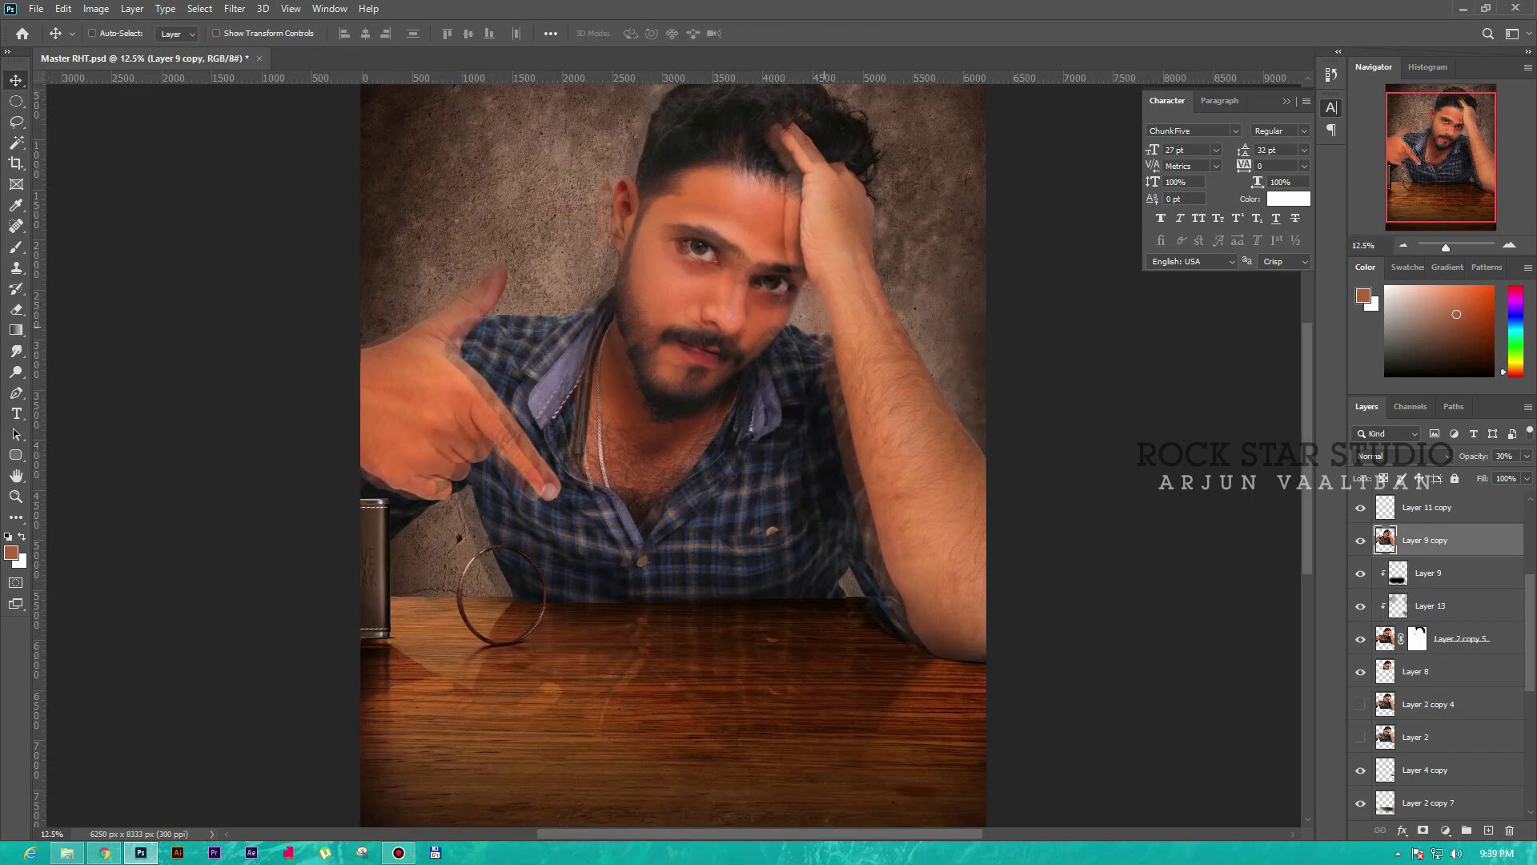
- Offset two ghost portrait copies right and down, then clear the ghosting from the face
{"action": "left_click_drag", "start_coordinate": [888, 330], "coordinate": [895, 330]}
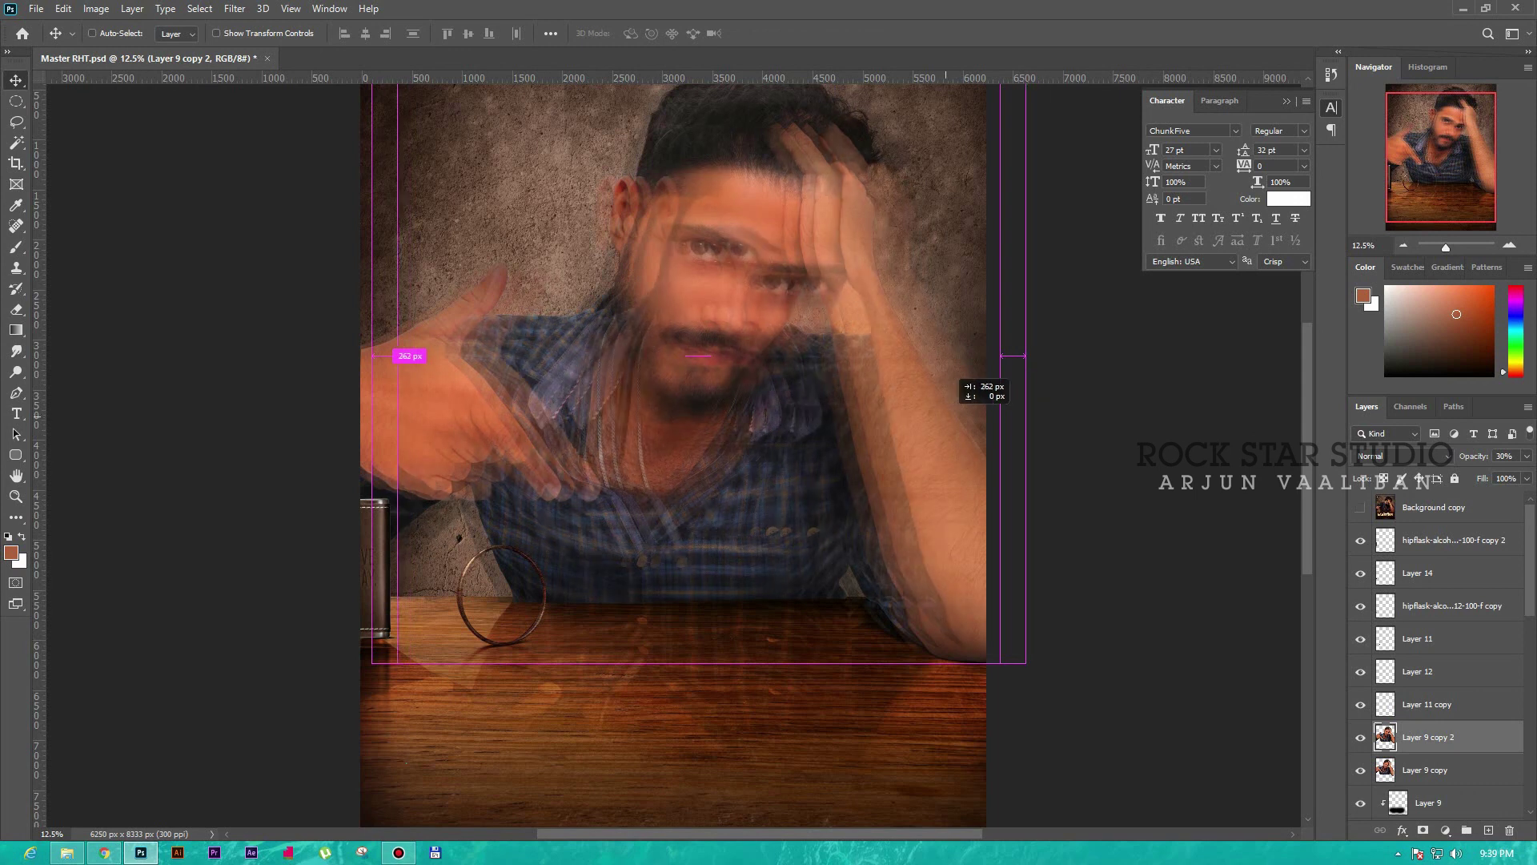
{"action": "left_click_drag", "start_coordinate": [961, 382], "coordinate": [939, 450]}
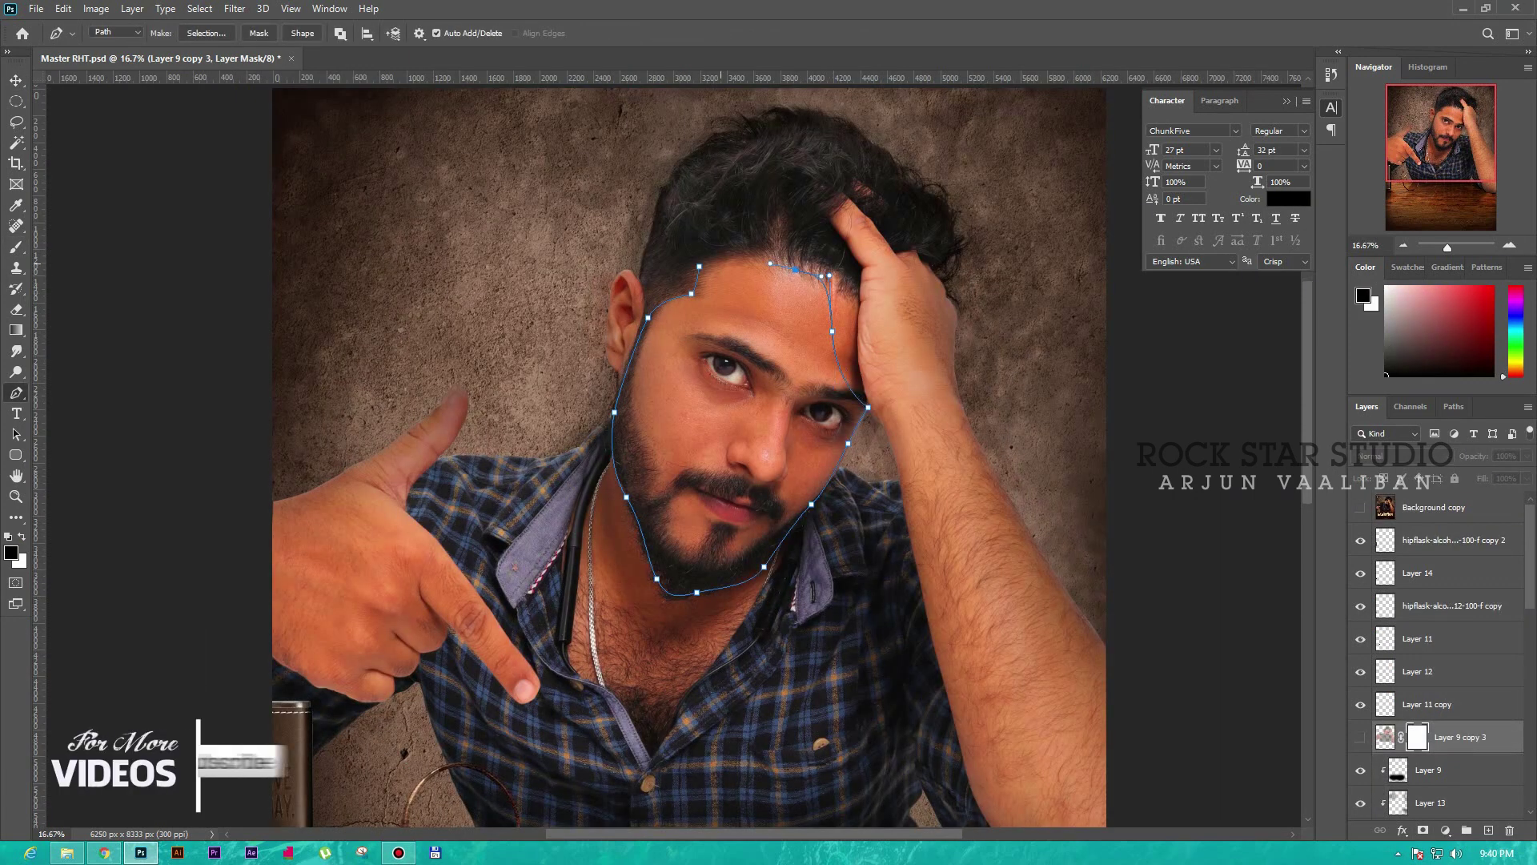
{"action": "left_click", "coordinate": [736, 432]}
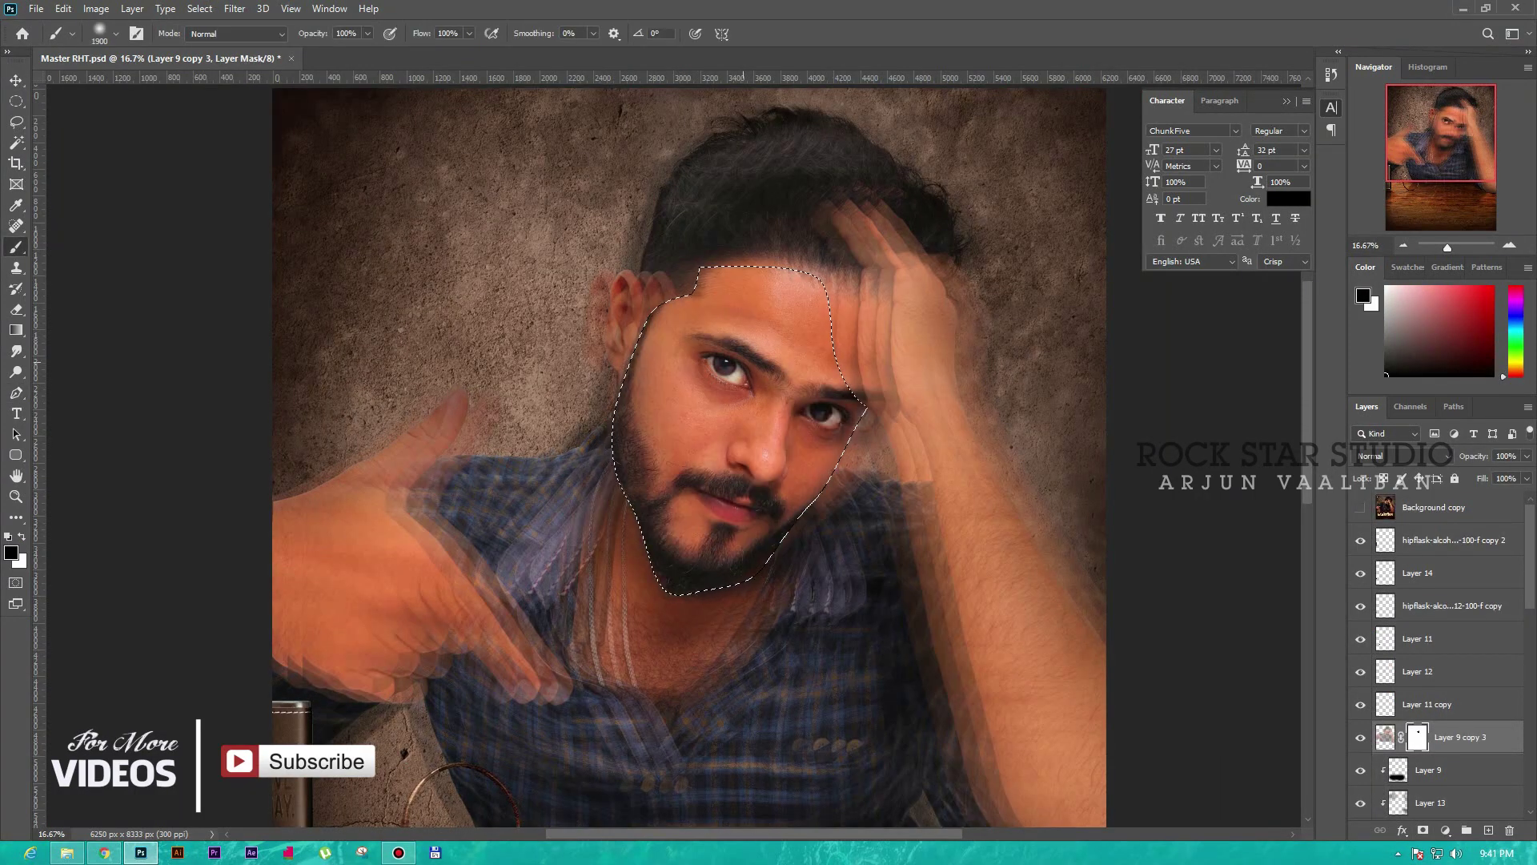
{"action": "key", "text": "ctrl+minus"}
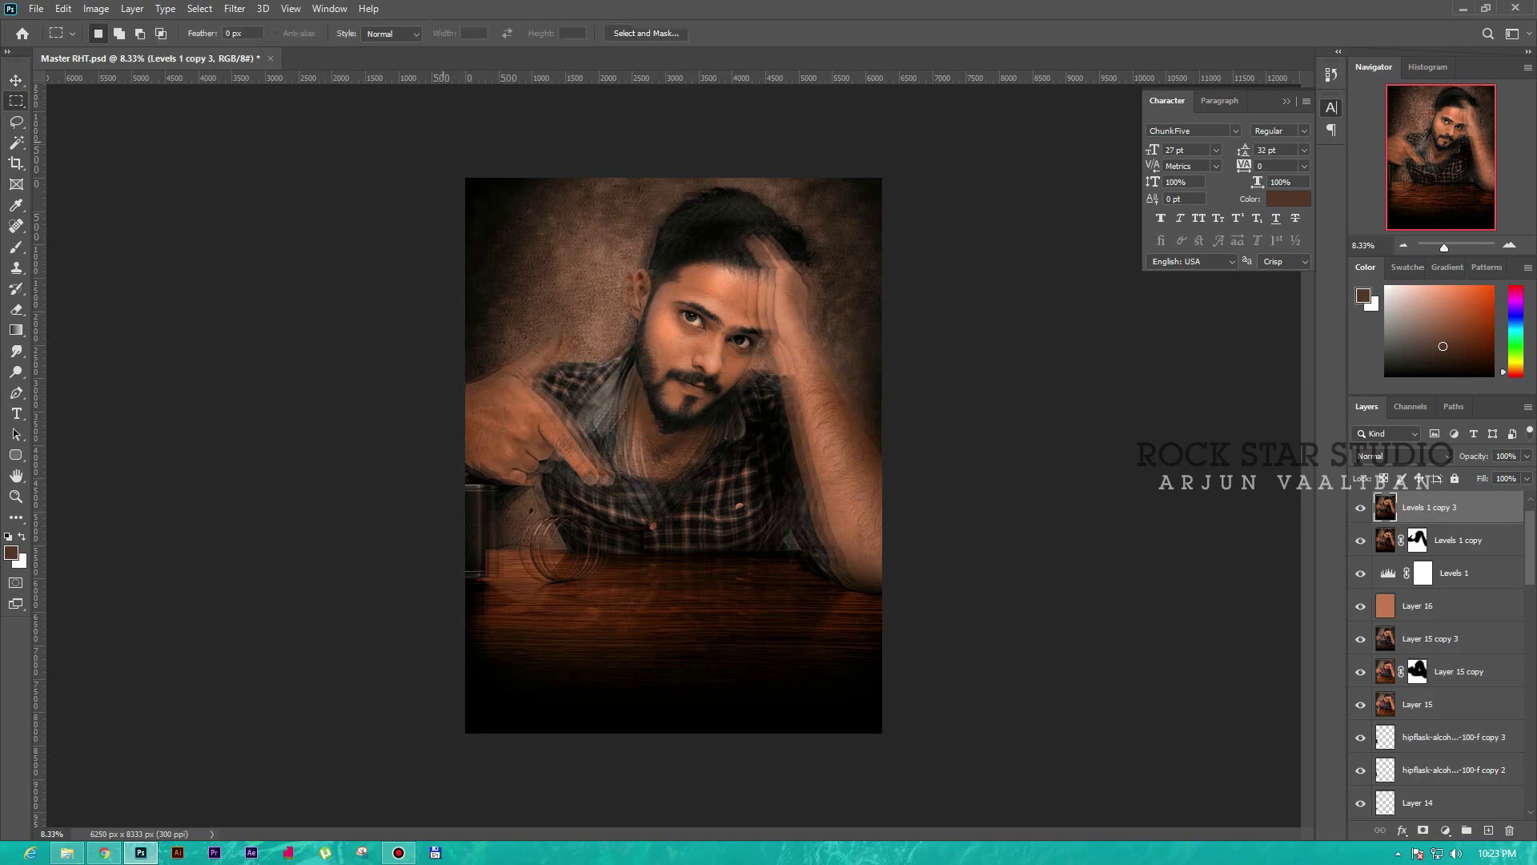
- Add noise grain to the merged poster and save it as a PSD
{"action": "left_click", "coordinate": [235, 8]}
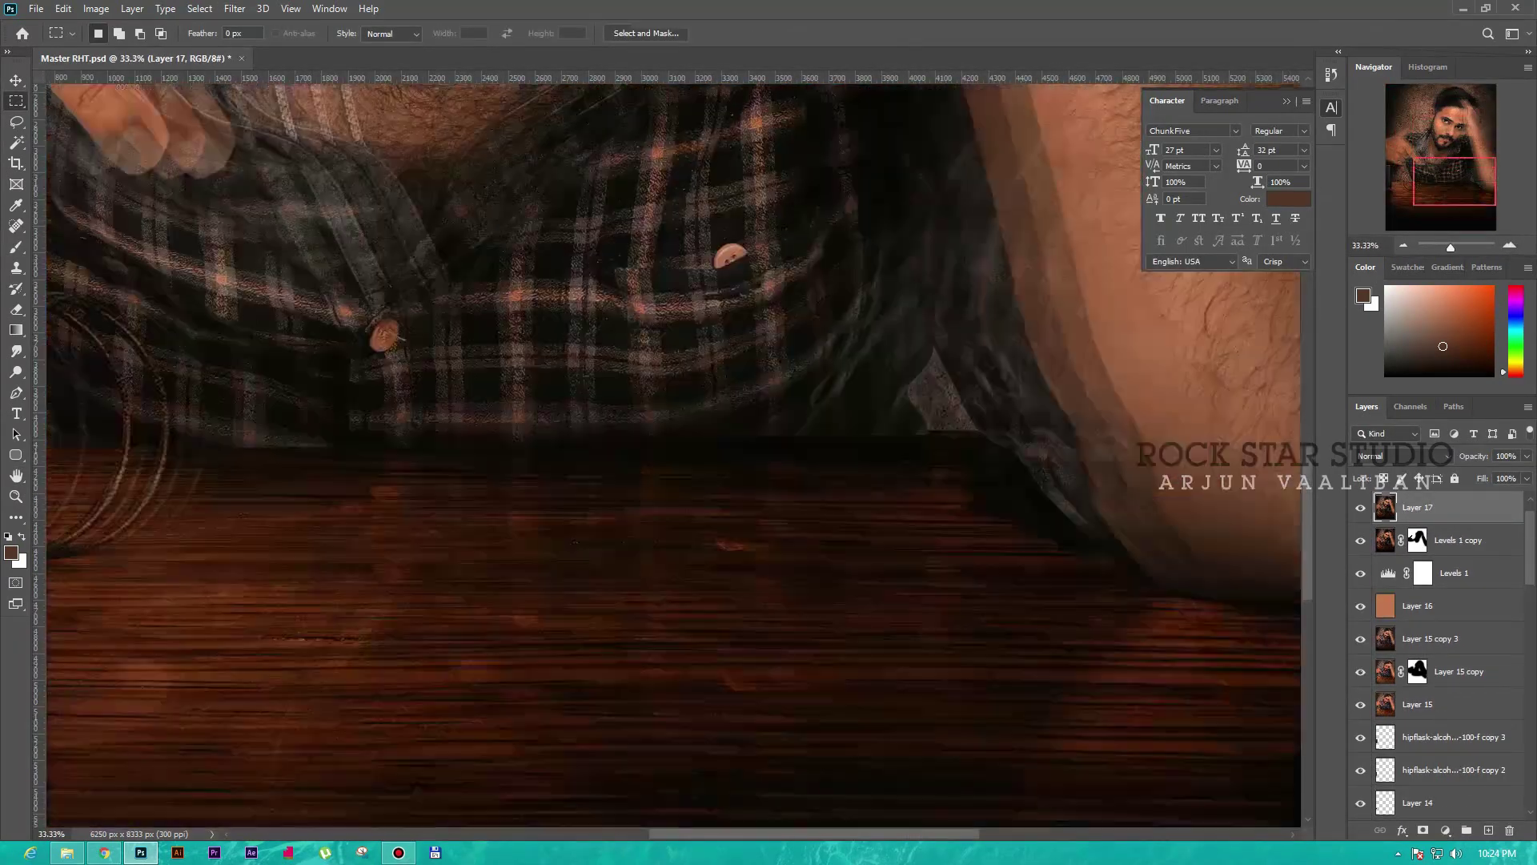
{"action": "key", "text": "ctrl+s"}
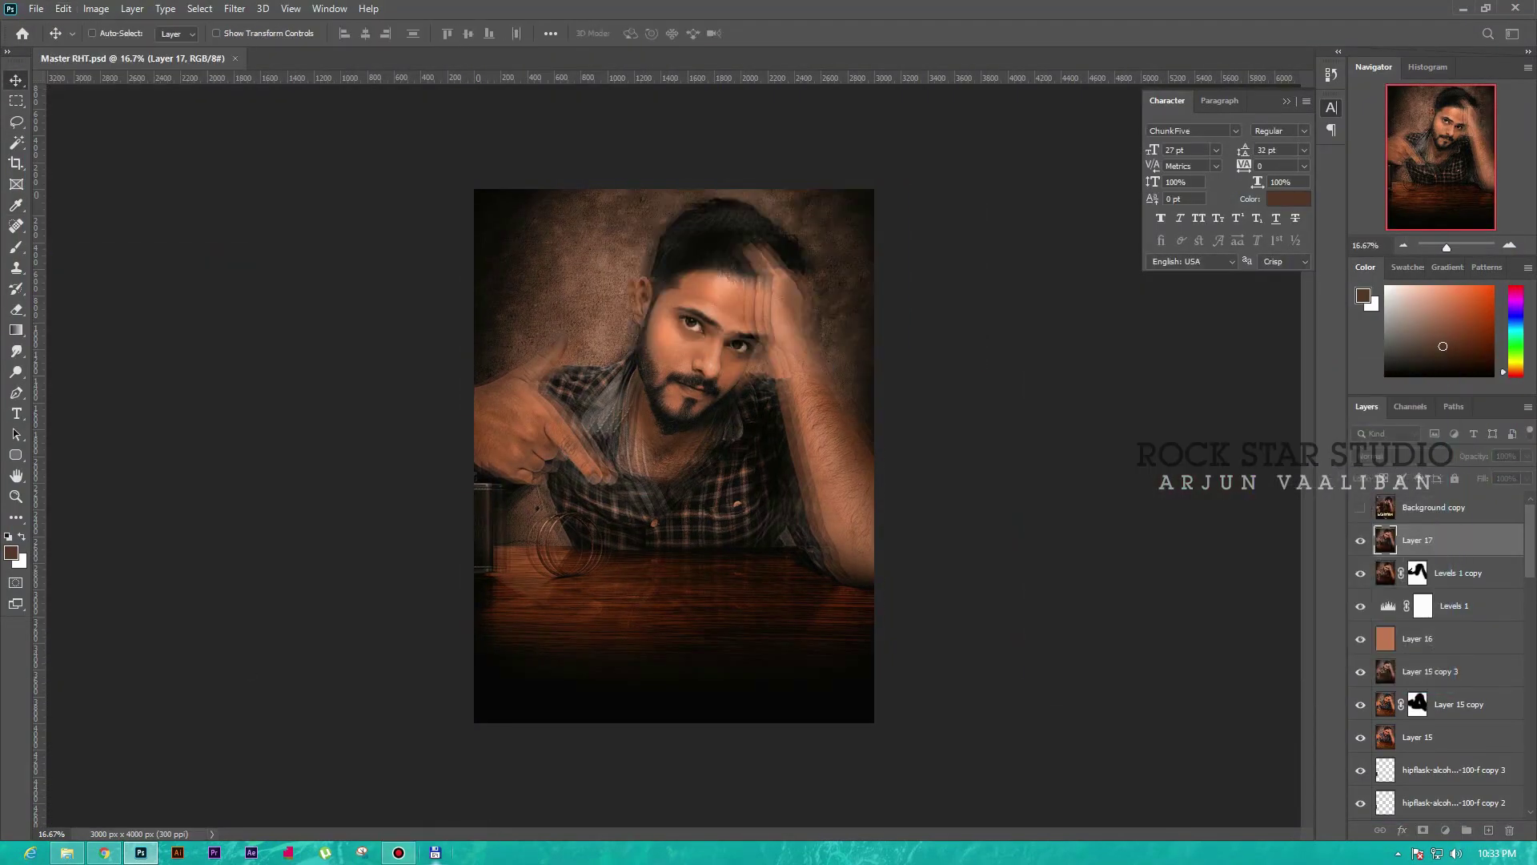
- Scroll the view to prepare for shading touches on a new Layer 18
{"action": "scroll", "coordinate": [663, 312], "scroll_direction": "up", "scroll_amount": 3}
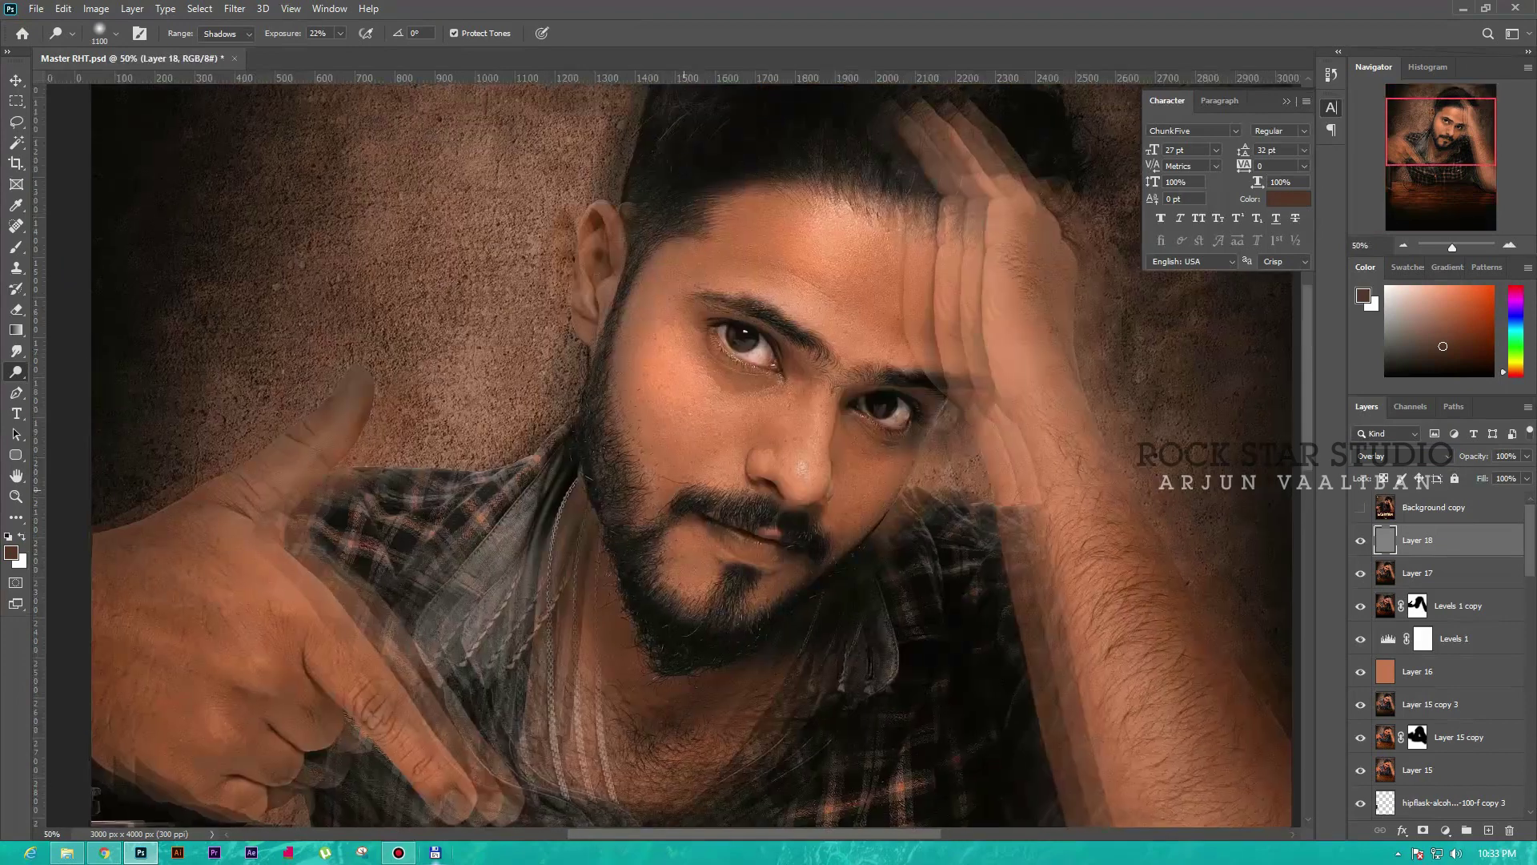